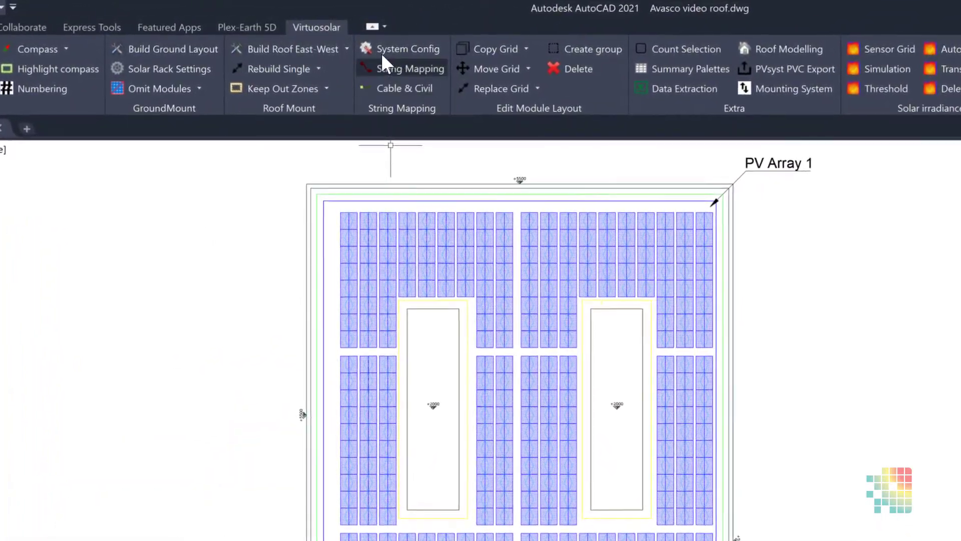
Step: Open the system configuration and choose the Talesun Solar (suzhou) TP672P(H)-375-L as the solar module
click(400, 49)
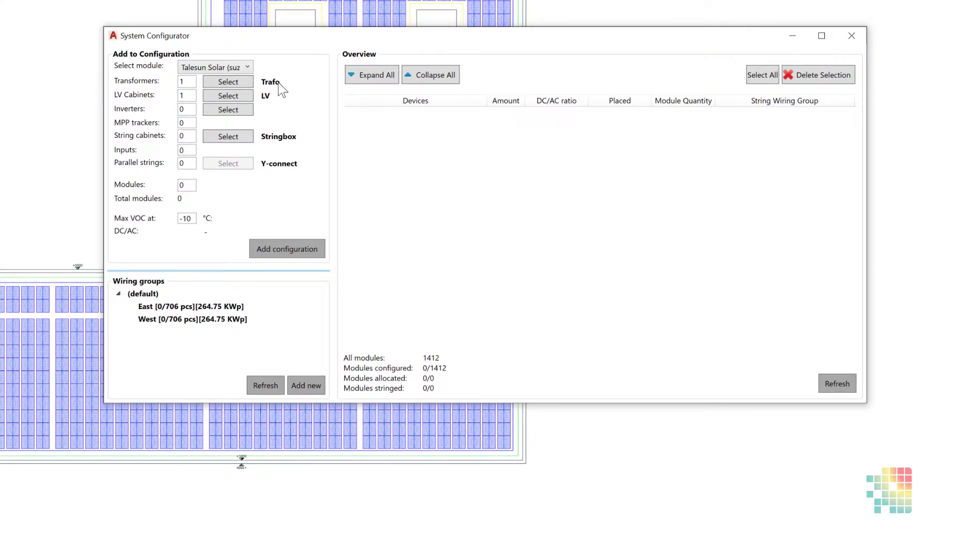
click(248, 66)
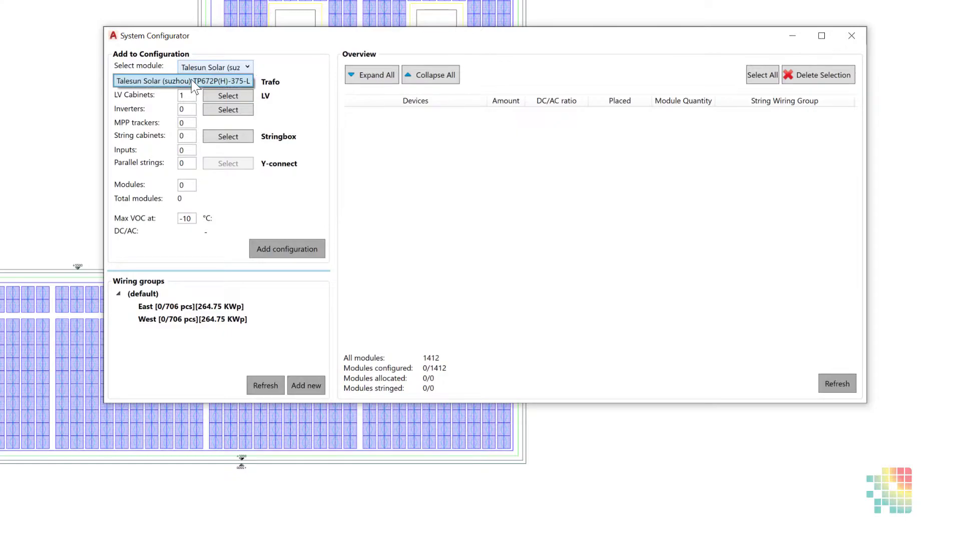
click(142, 81)
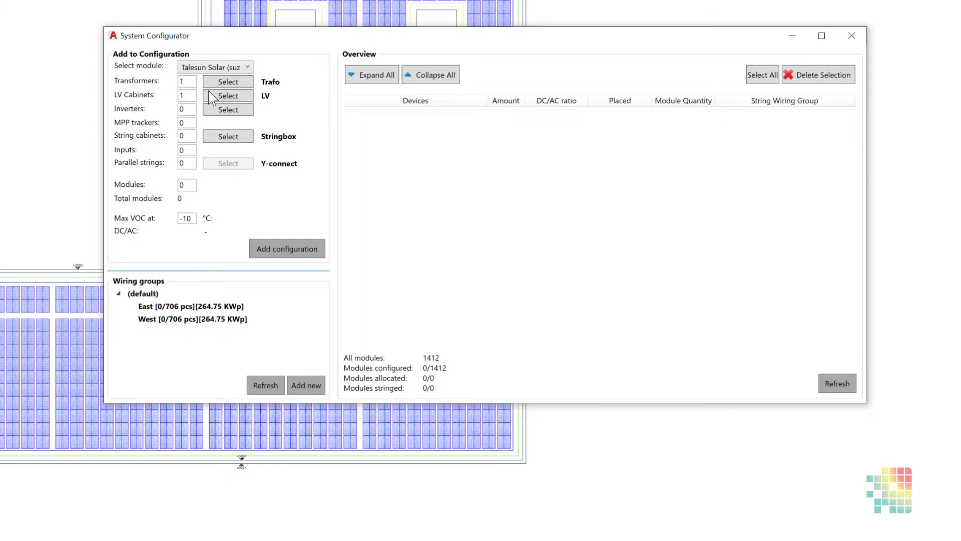
Step: Filter the inverters by the Huawei Technologies brand and choose the SUN2000-60KTL-M0 for the configuration
click(227, 109)
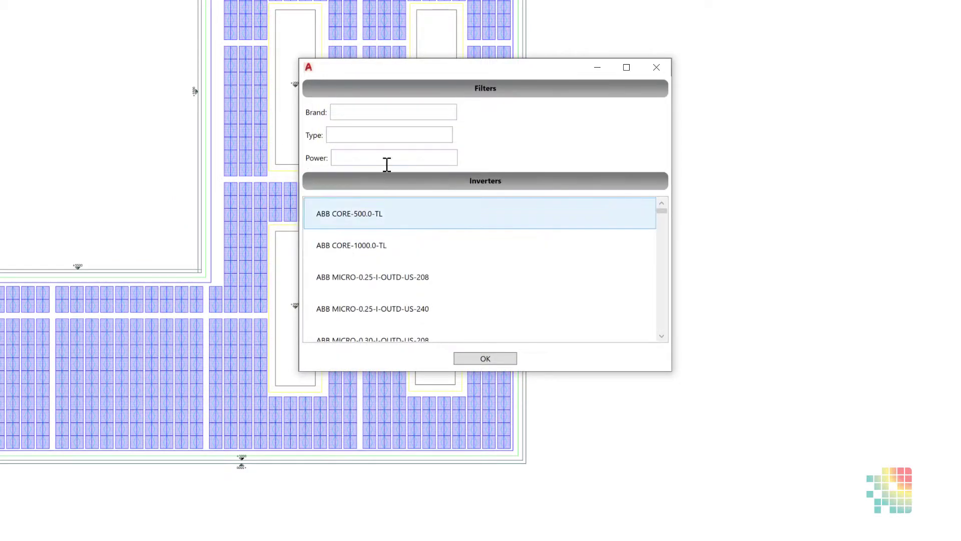
click(352, 115)
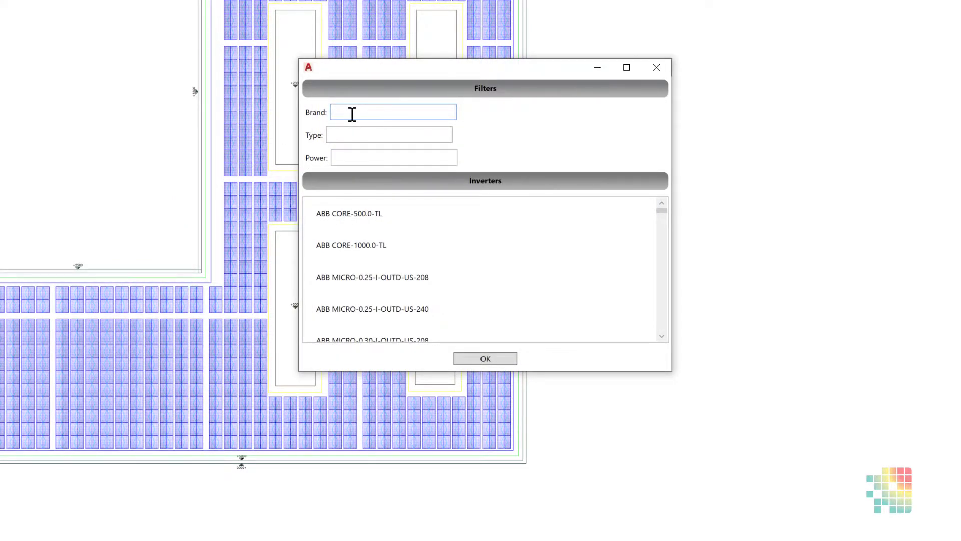
text(Huawei Technologies)
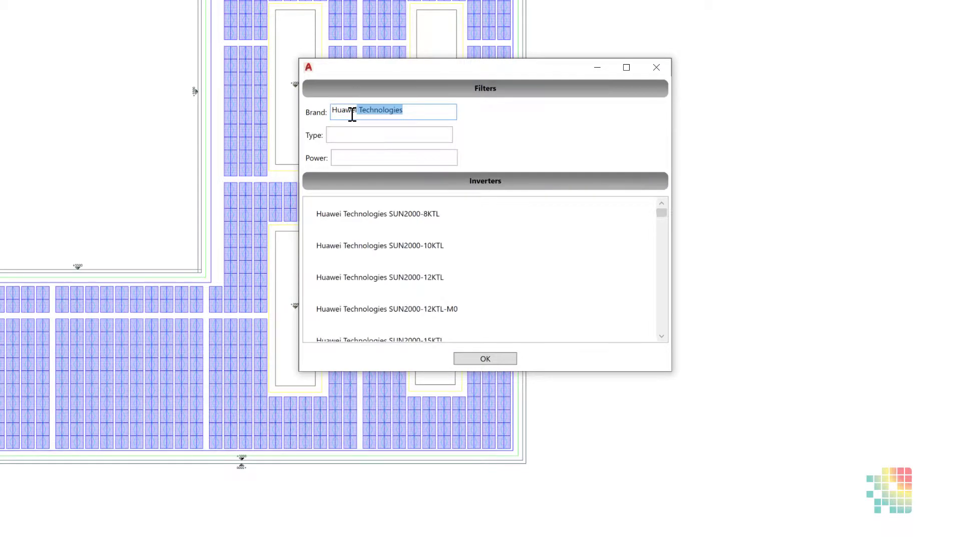
scroll(400, 265, down, 10)
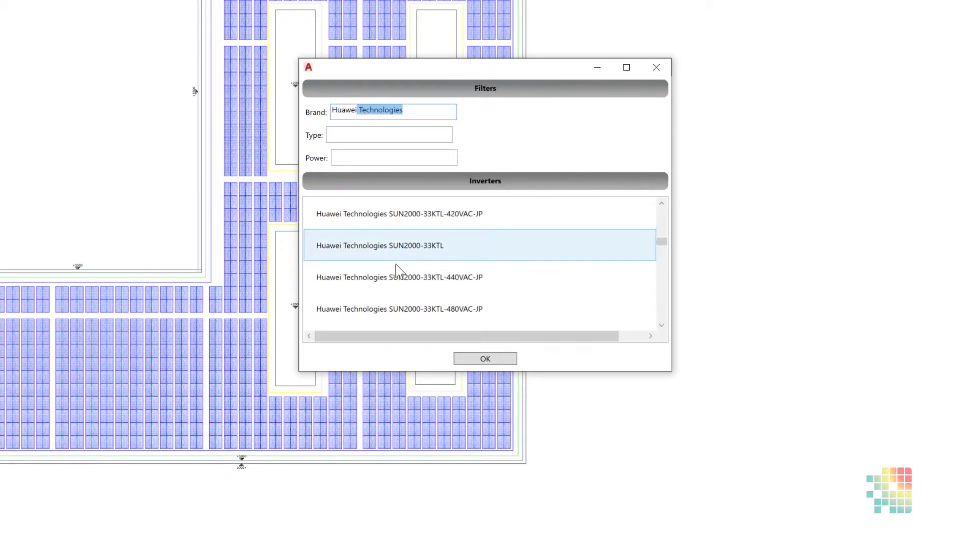
scroll(400, 272, down, 5)
click(401, 277)
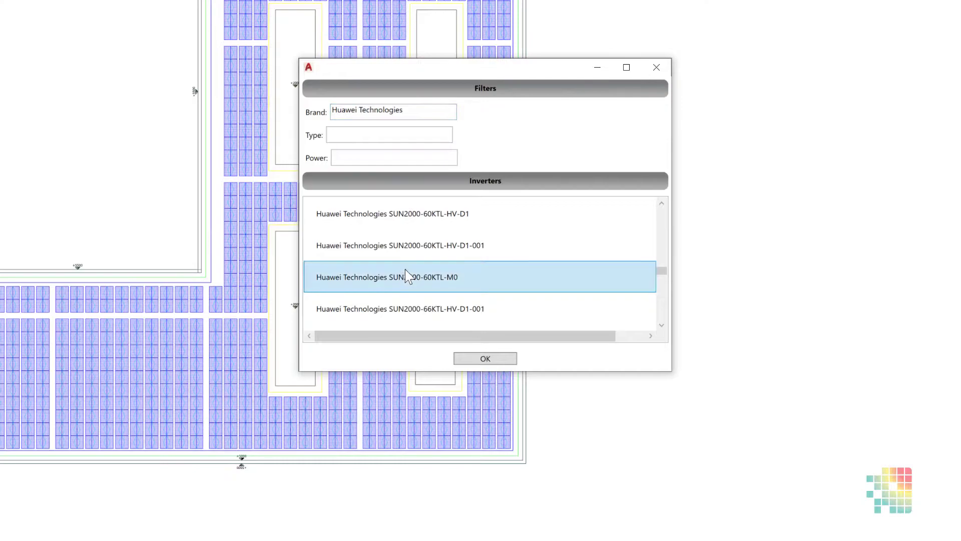
click(478, 359)
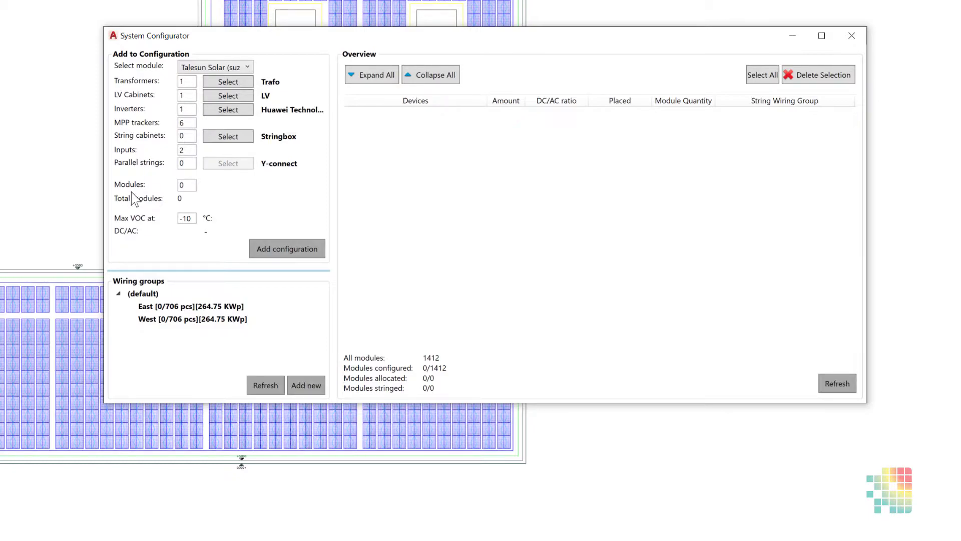
Step: Set the modules to 20 with 0 parallel strings, and add this configuration to the overview
double_click(186, 185)
text(25)
click(186, 163)
double_click(184, 185)
text(20)
key(Return)
double_click(181, 163)
text(1)
drag(195, 164, 158, 165)
text(0)
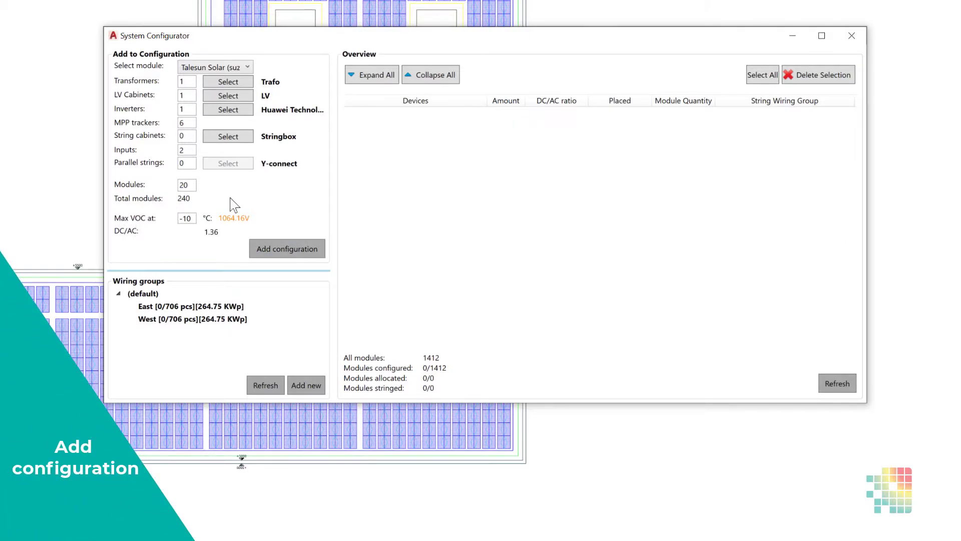
click(273, 251)
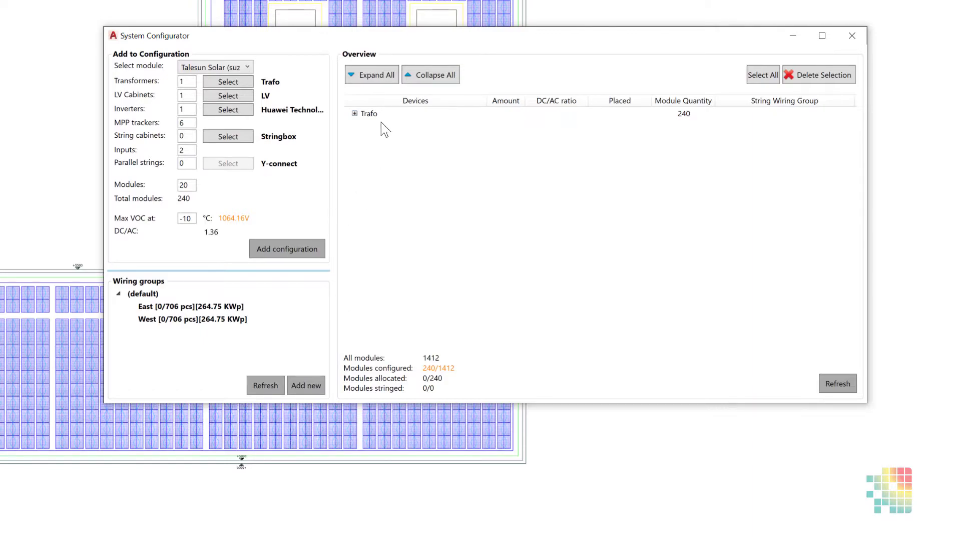
Step: Examine the device hierarchy under Trafo down to the inverter's MPP trackers, and collapse the branch again
click(354, 114)
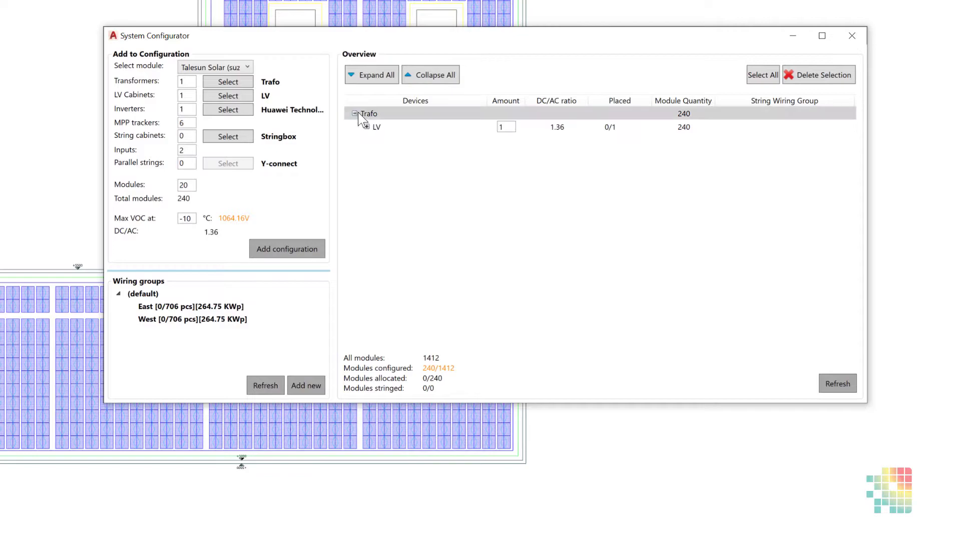
click(366, 126)
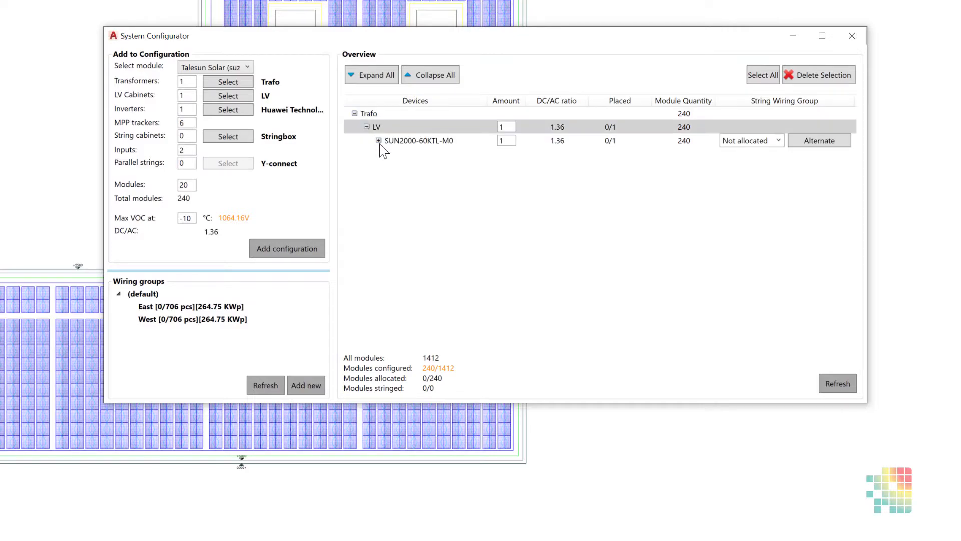
click(379, 140)
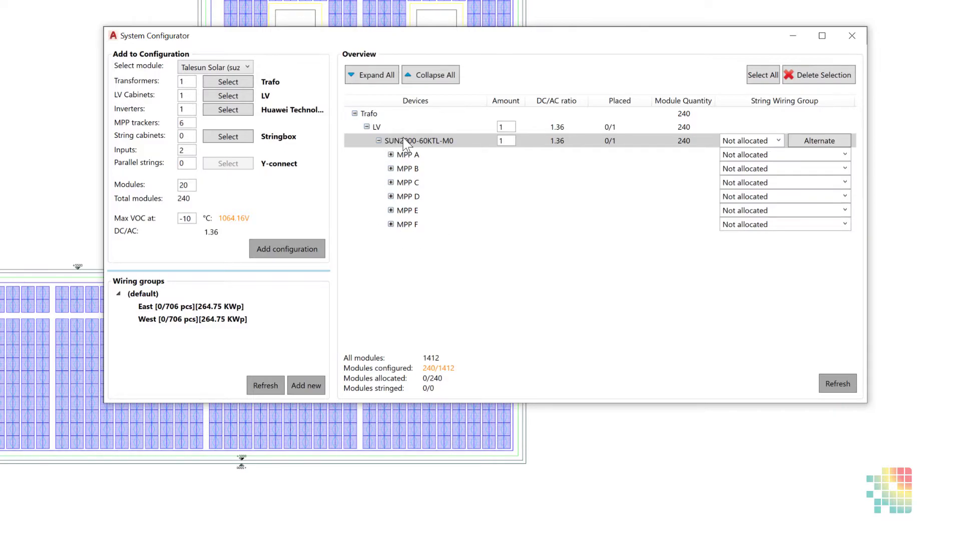
click(354, 113)
Step: Add a second transformer of type Trafo to the device overview
right_click(396, 169)
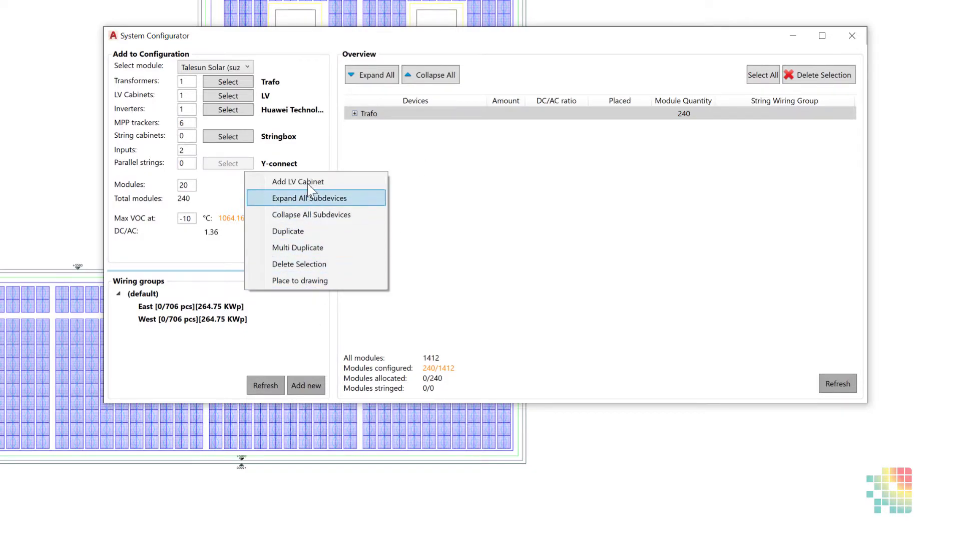
click(402, 144)
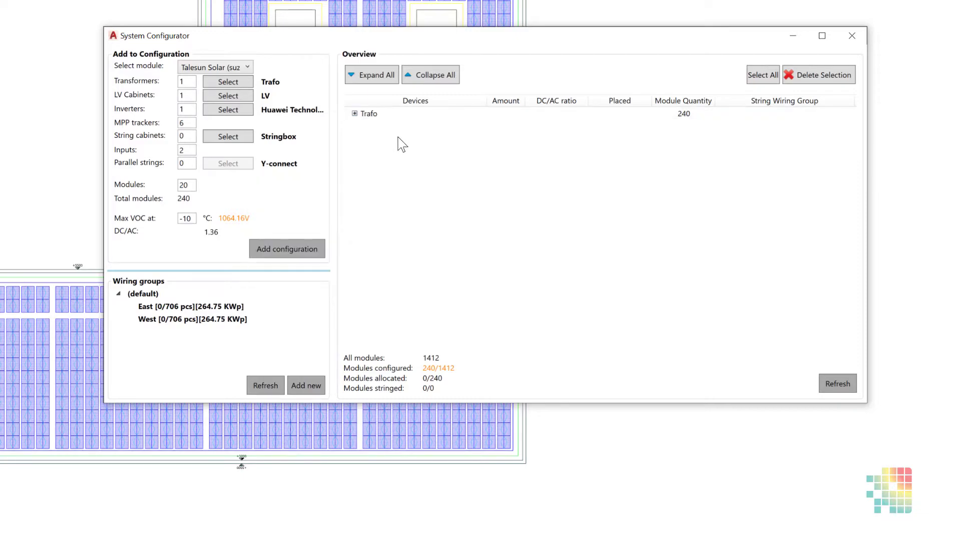
right_click(393, 139)
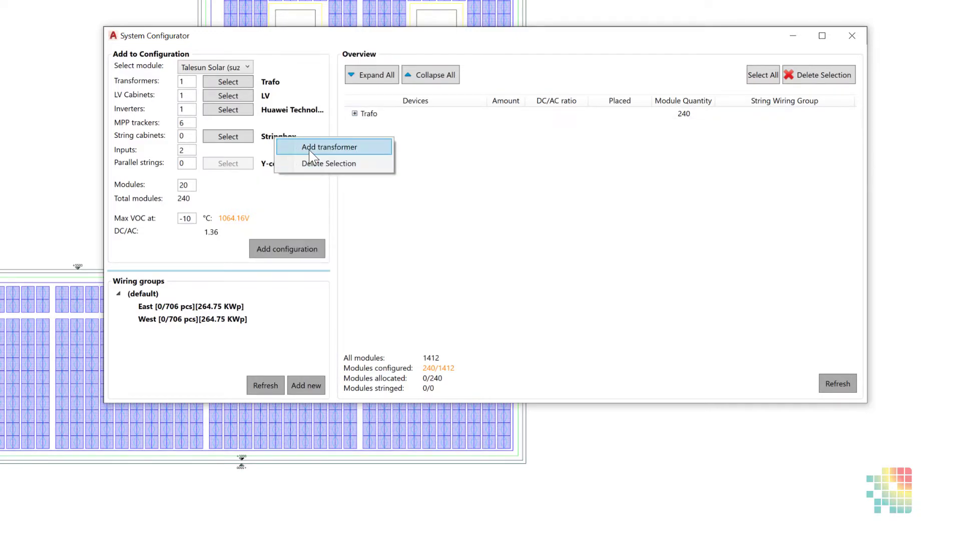
click(386, 146)
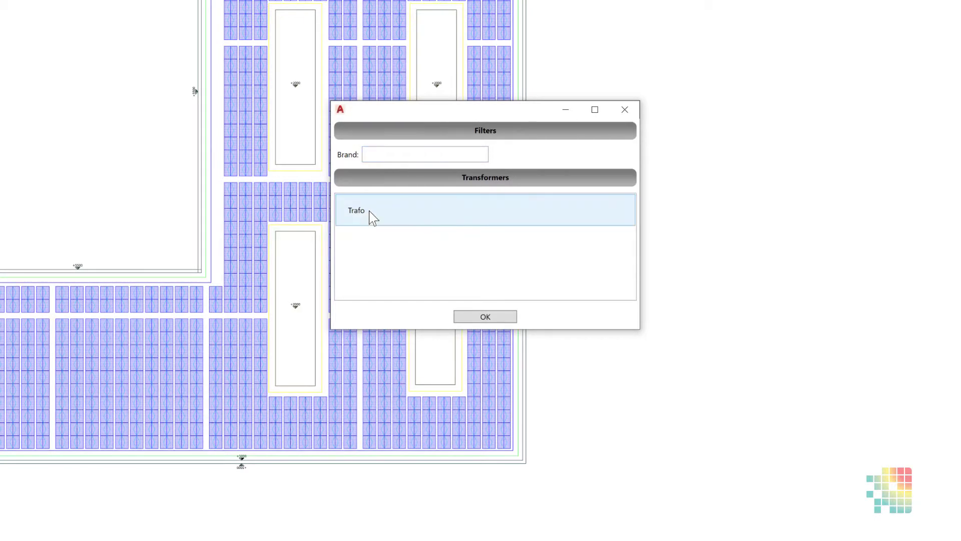
click(369, 215)
click(466, 318)
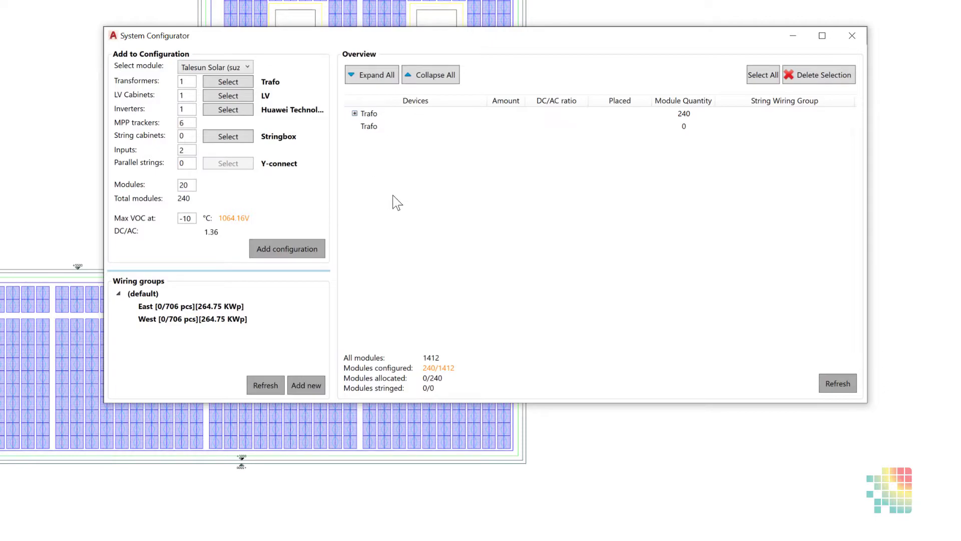
Step: Delete the empty second Trafo transformer from the device overview
click(364, 126)
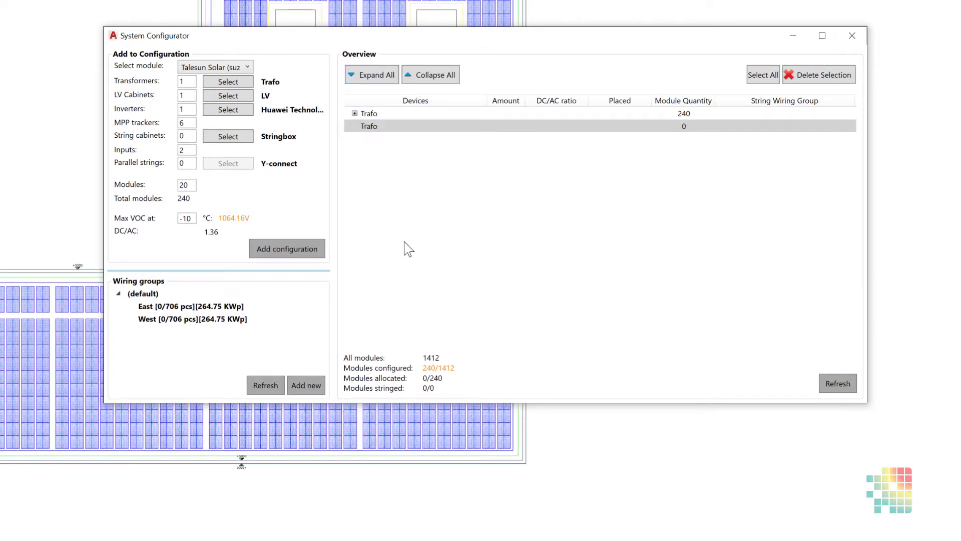
right_click(369, 131)
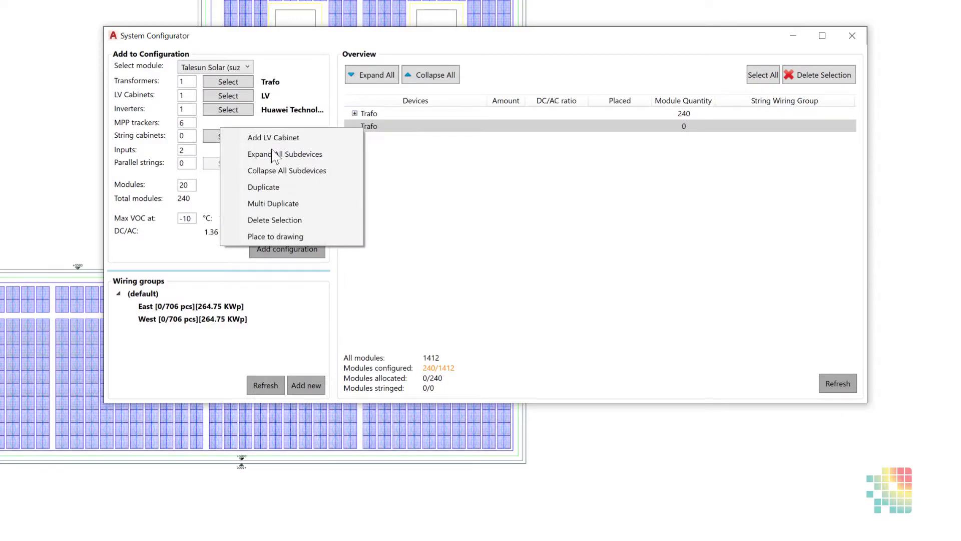
click(274, 220)
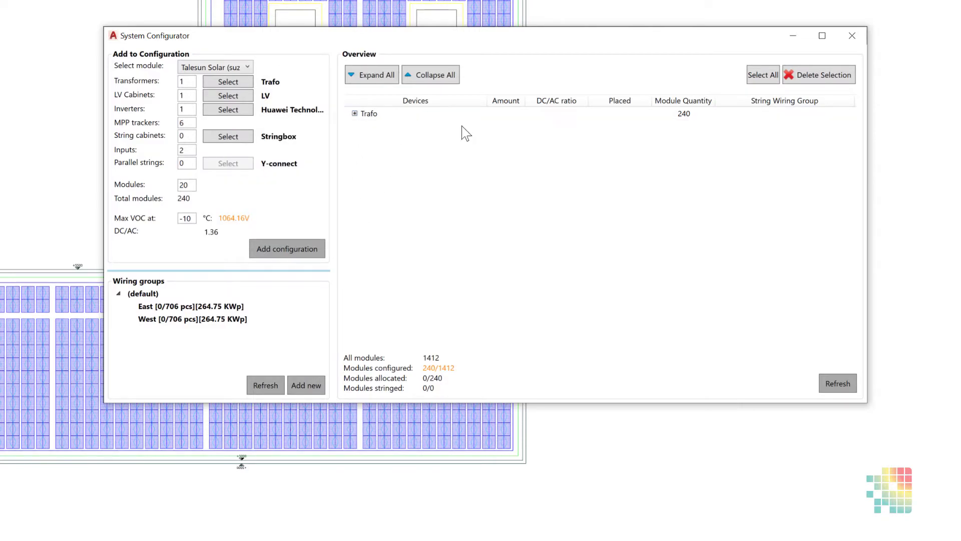
Step: Duplicate the SUN2000-60KTL-M0 inverter under the LV cabinet
click(355, 114)
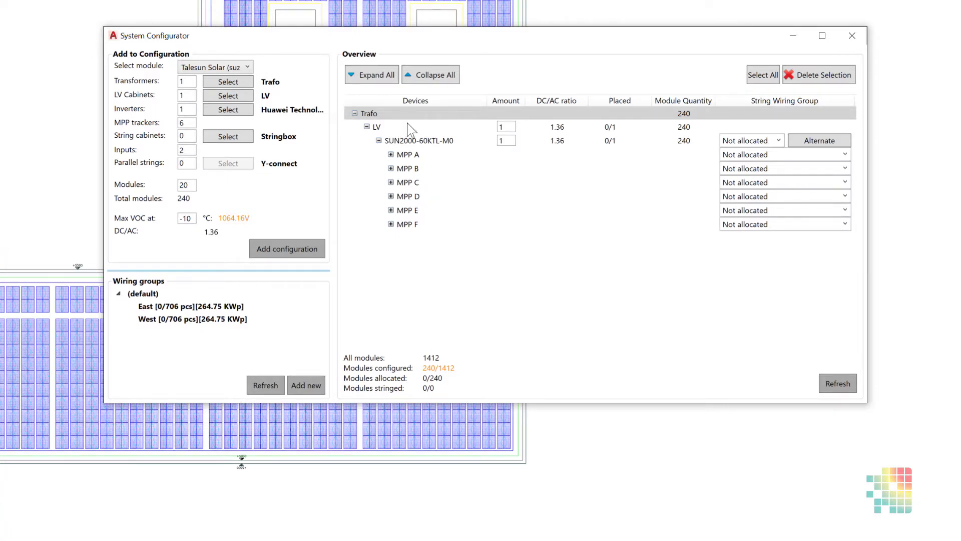
click(417, 142)
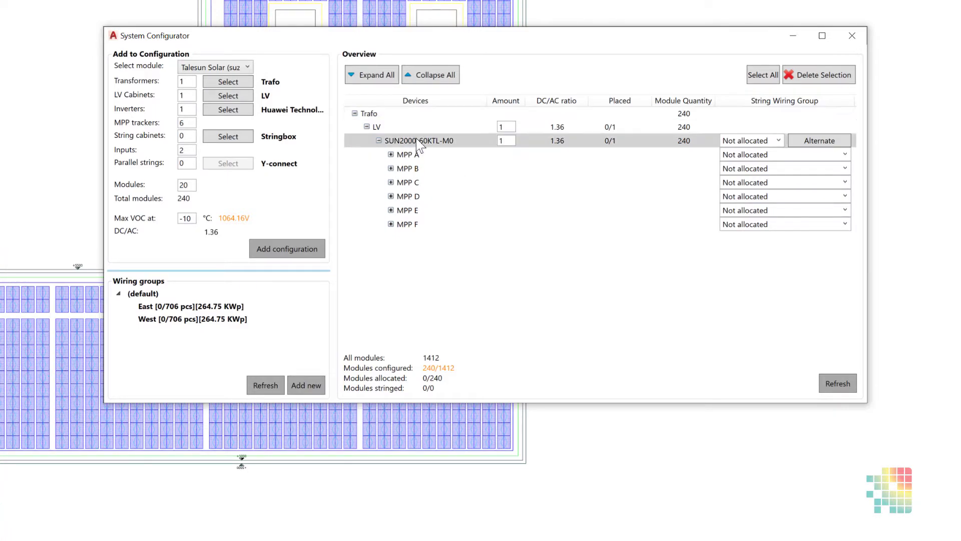
right_click(415, 141)
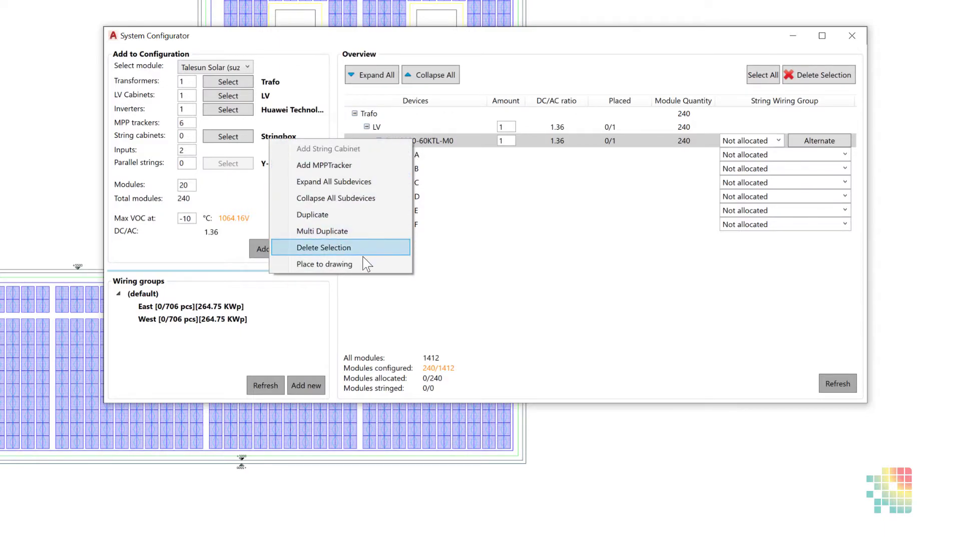
click(315, 216)
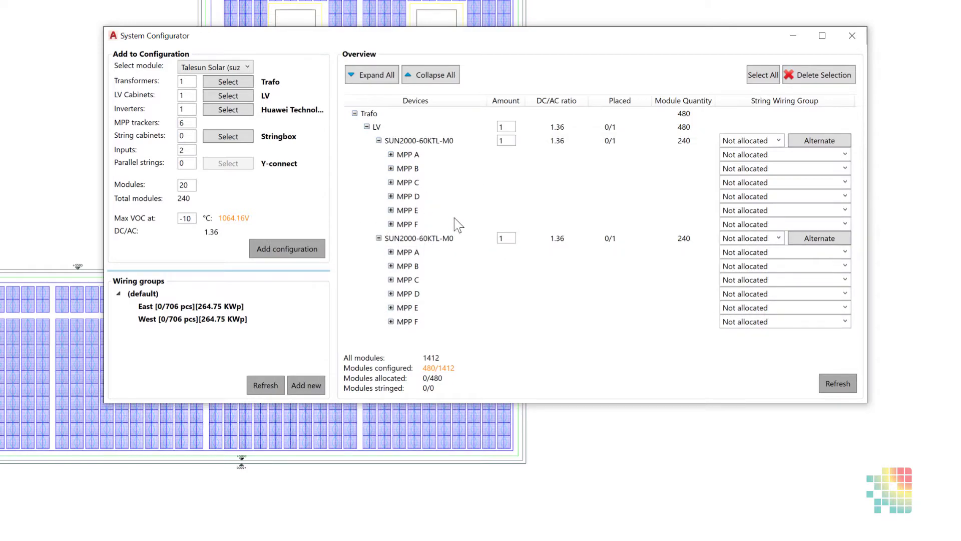
Step: Collapse the duplicated inverter and examine the Trafo, LV and MPP A branches, including the inputs of MPP A
click(379, 239)
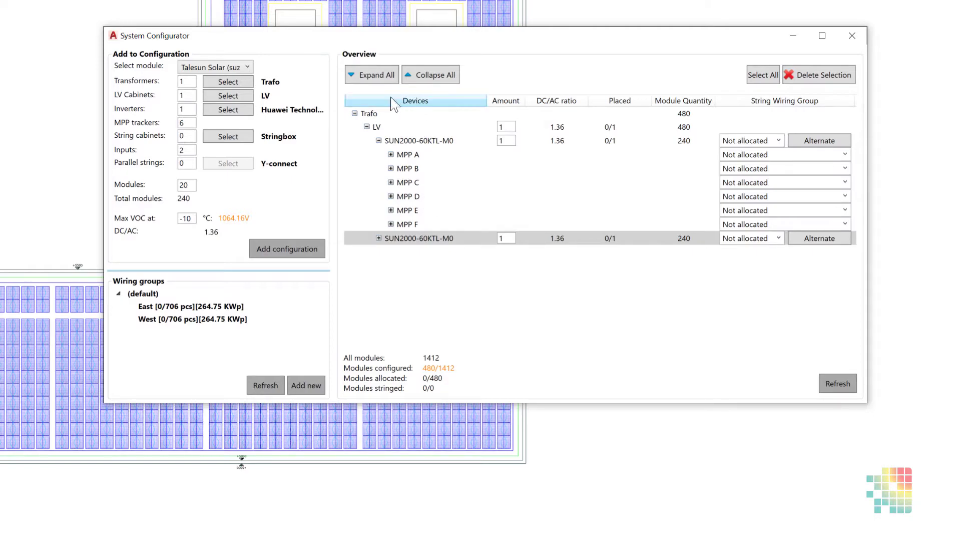
click(355, 113)
click(355, 113)
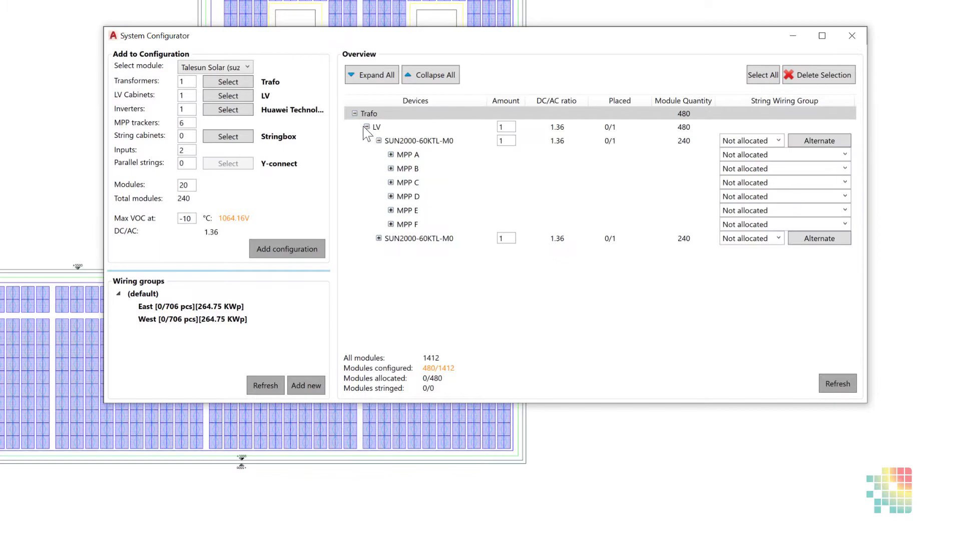
click(367, 126)
click(367, 127)
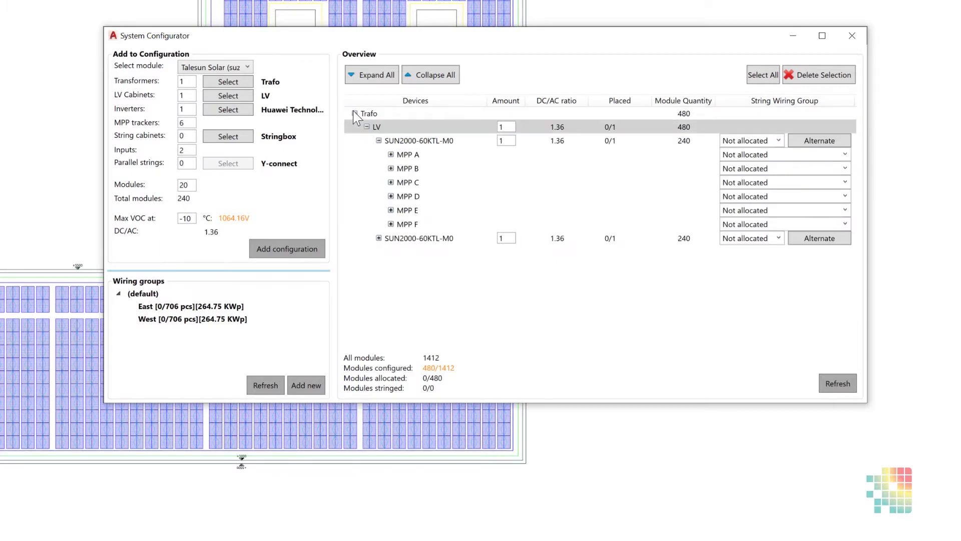
click(391, 155)
click(403, 168)
click(403, 169)
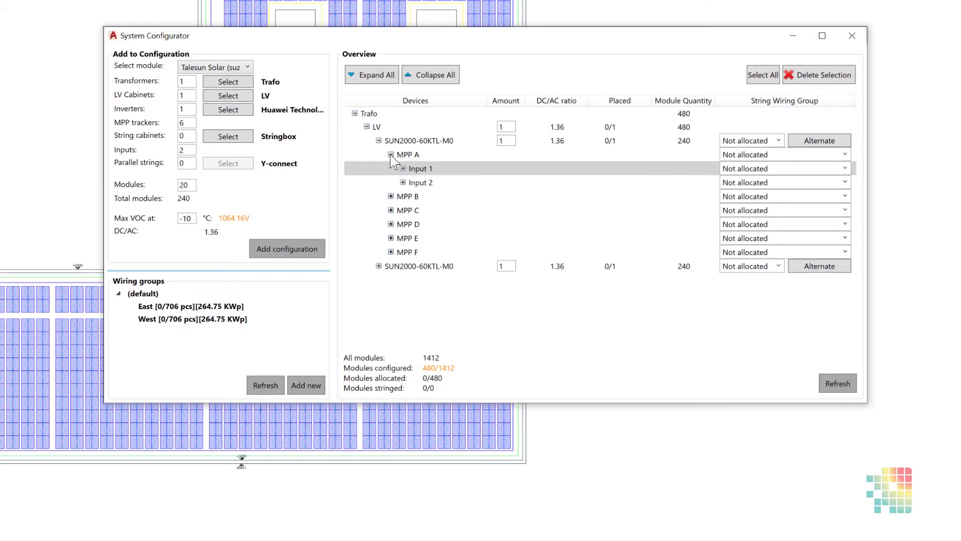
click(391, 154)
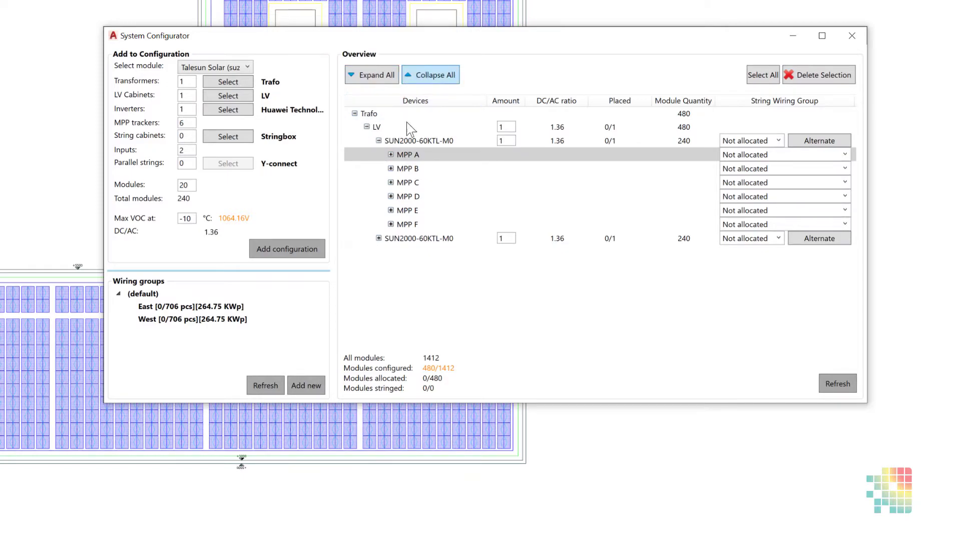
Step: Expand all subdevices of MPP A, and expand and collapse the entire device tree
right_click(398, 155)
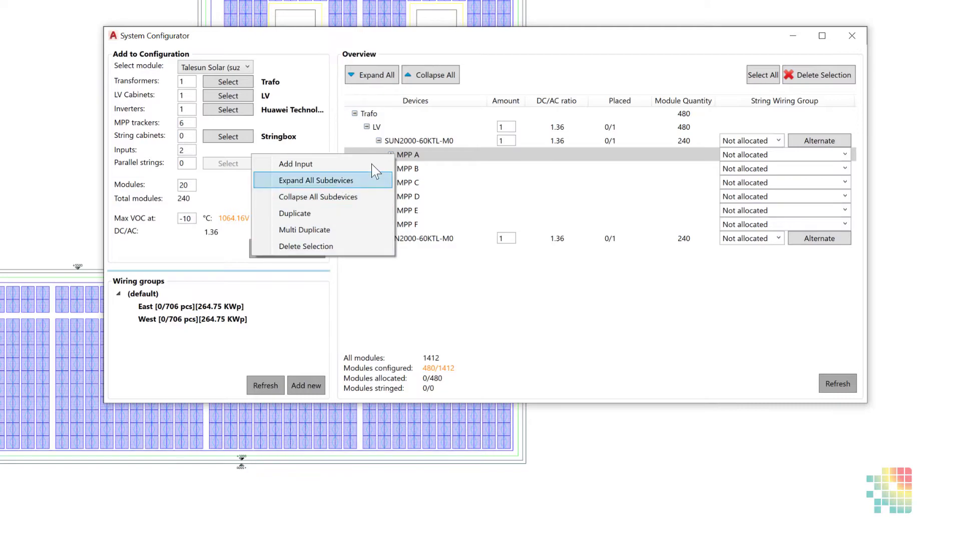
click(335, 188)
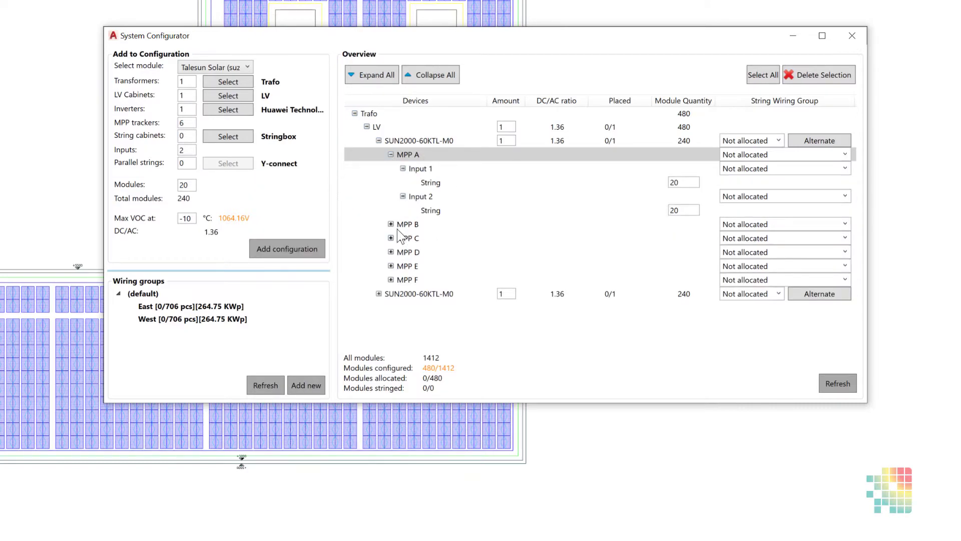
click(387, 77)
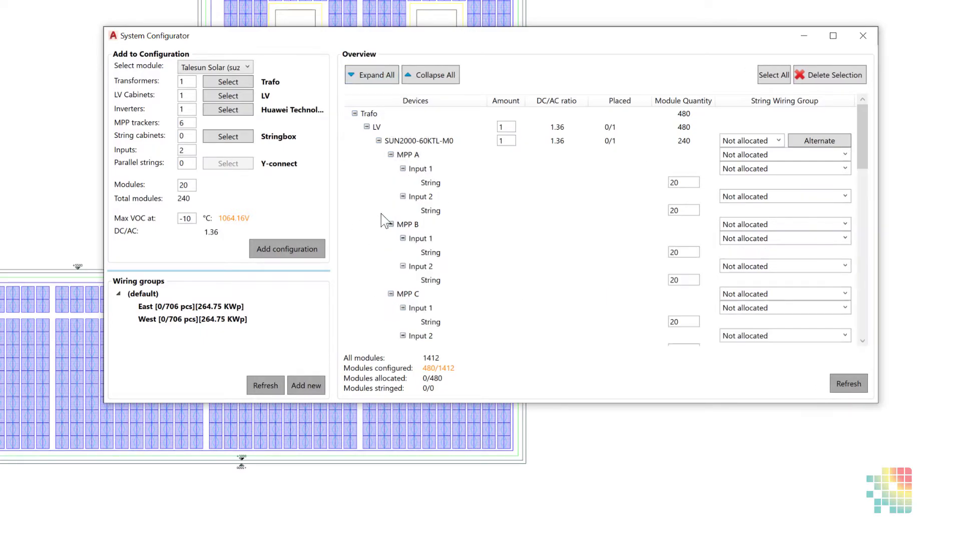
click(426, 77)
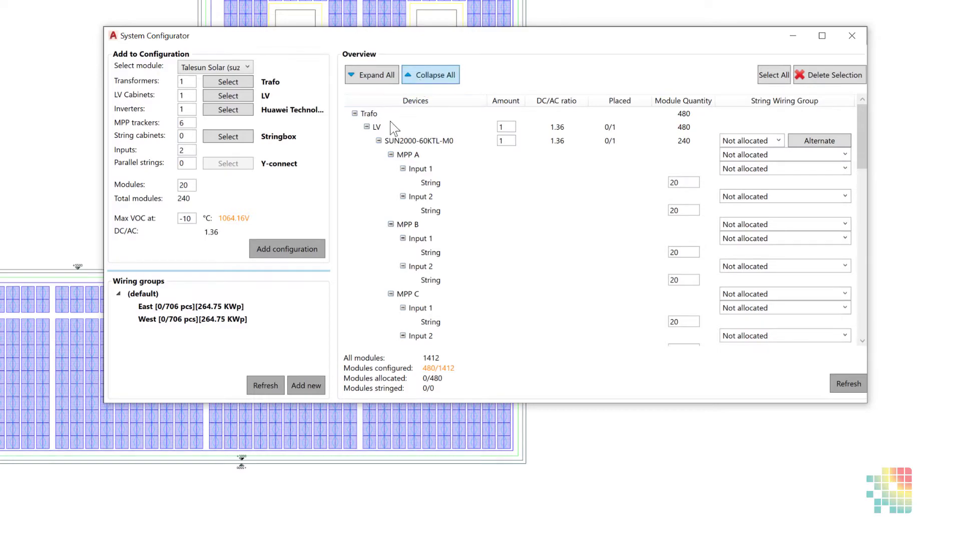
Step: Expand the Trafo, LV and first SUN2000-60KTL-M0 inverter branches down to the inverter's MPP trackers
click(355, 114)
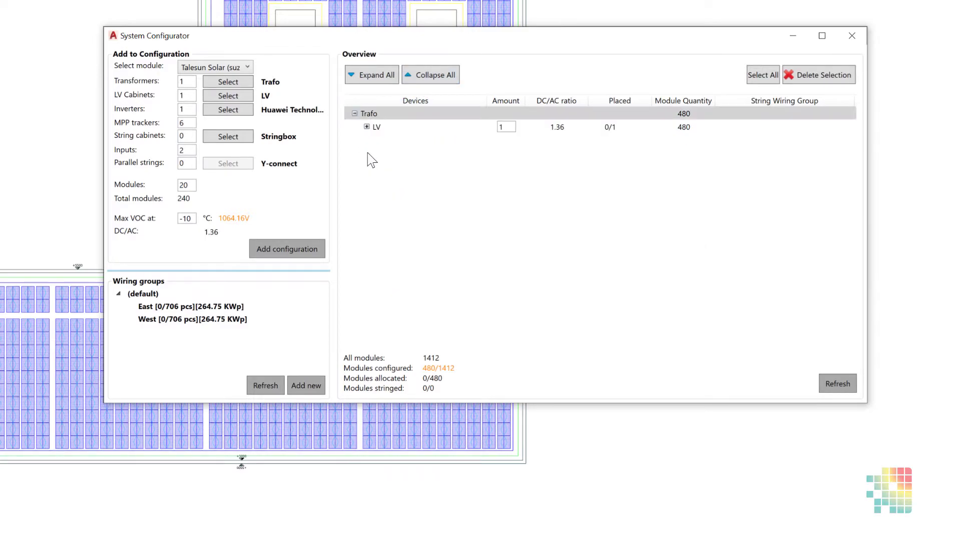
click(367, 127)
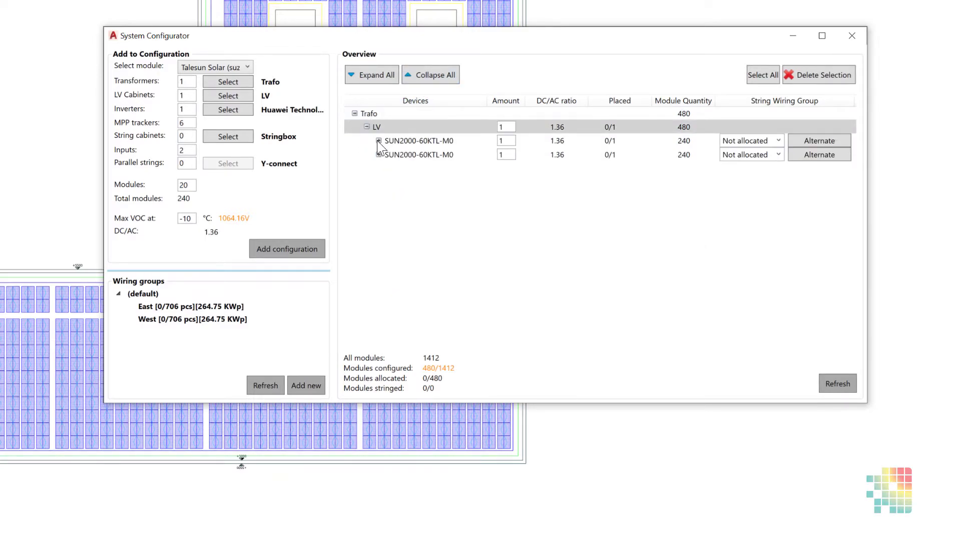
click(379, 140)
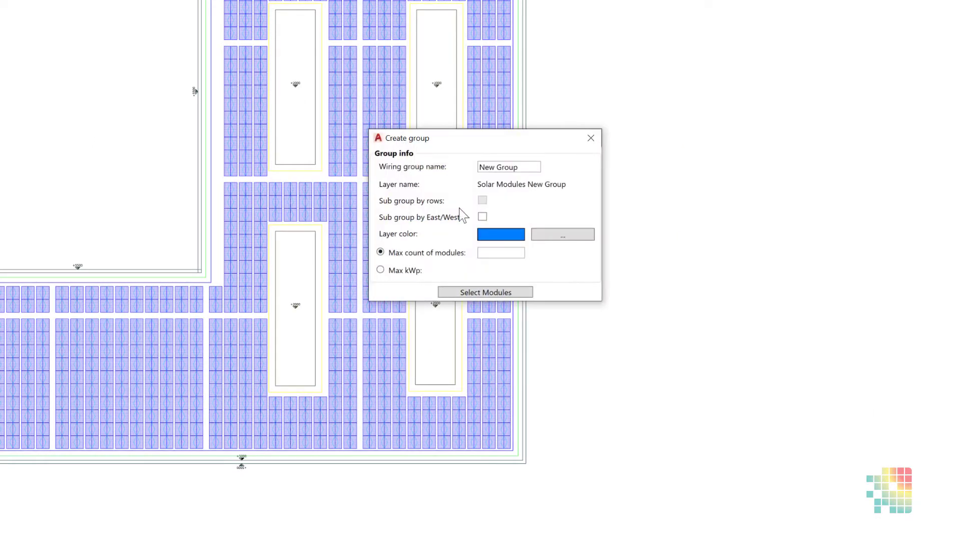
Step: Set up a new wiring group named Group 1, subgrouped by East/West, with yellow colour 50 for its layer
drag(520, 168, 411, 175)
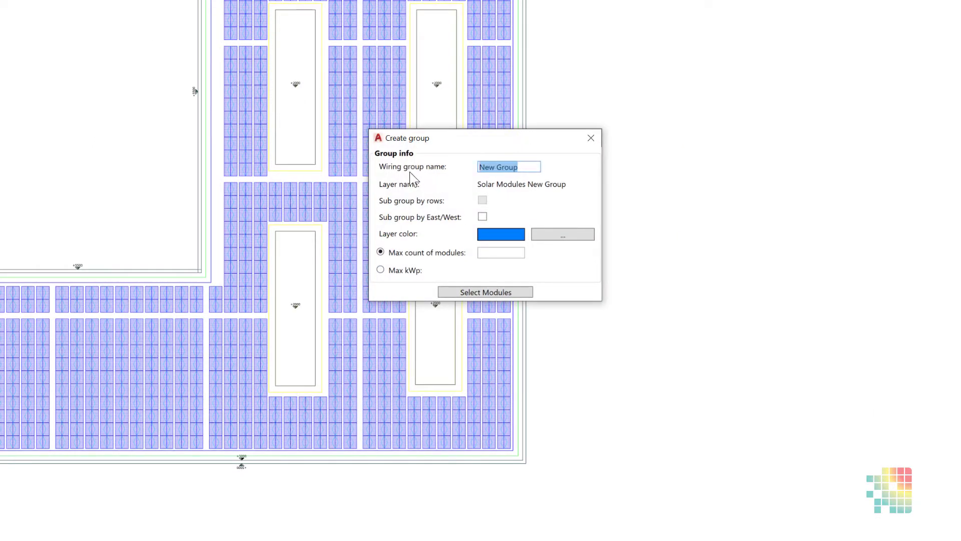
text(Gr)
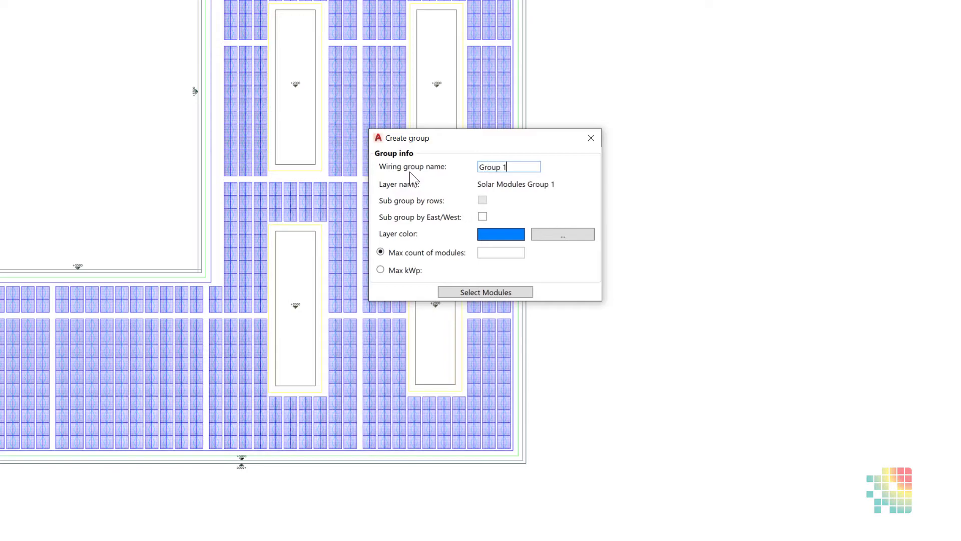
click(482, 216)
click(550, 243)
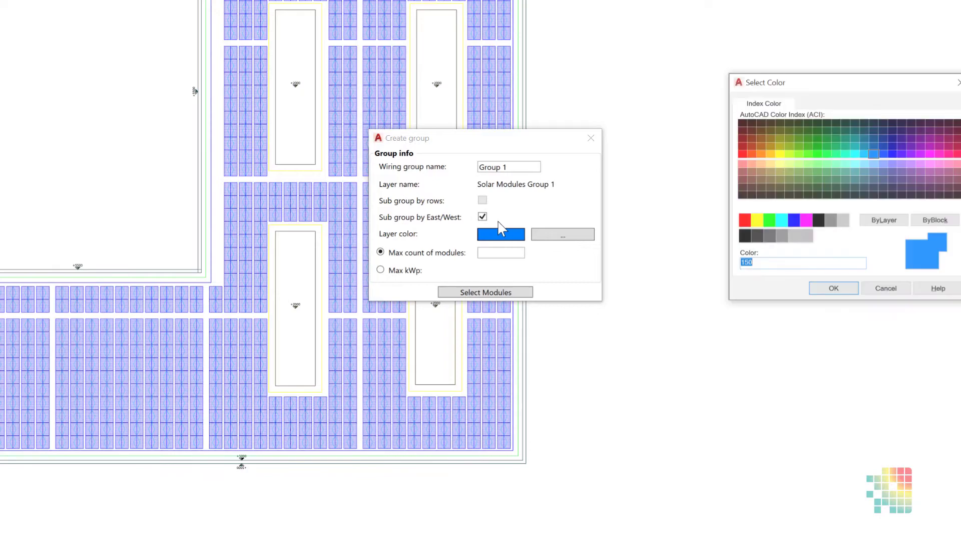
click(777, 153)
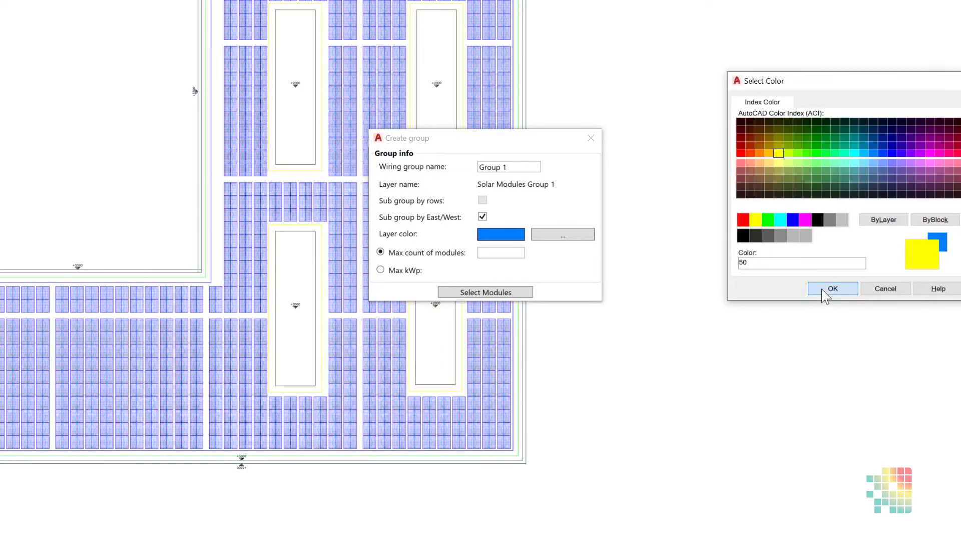
click(821, 288)
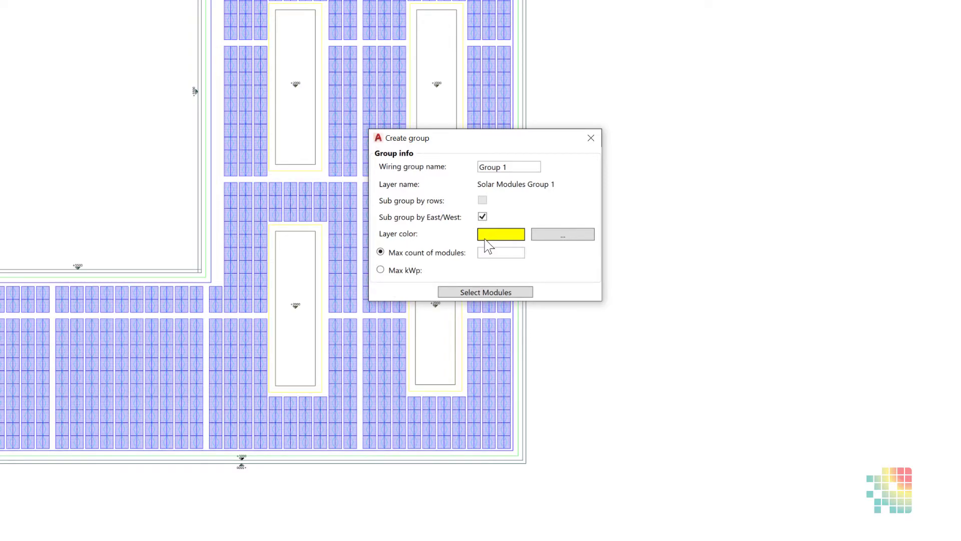
Step: Assign the modules of the lower-left roof wing, up to the column beside the skylight block, to Group 1
click(468, 295)
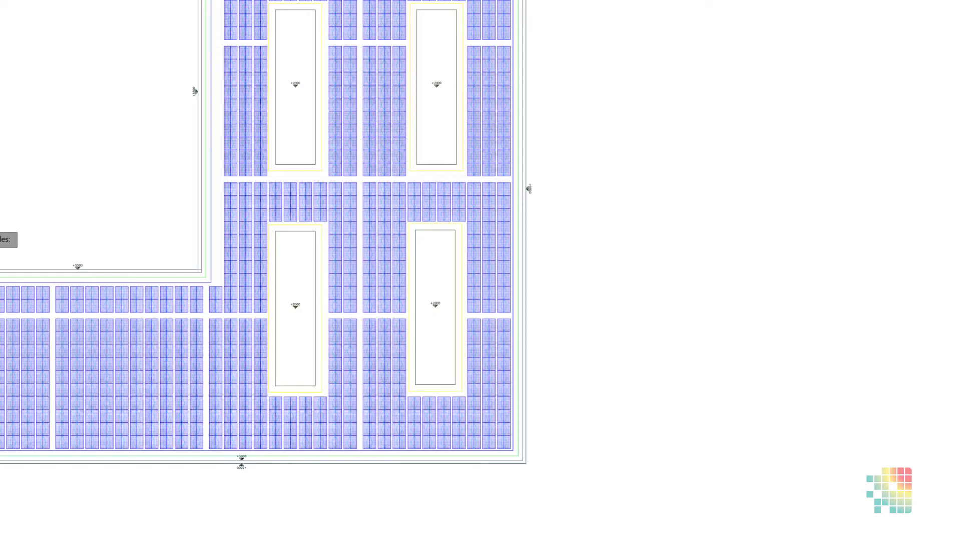
click(0, 223)
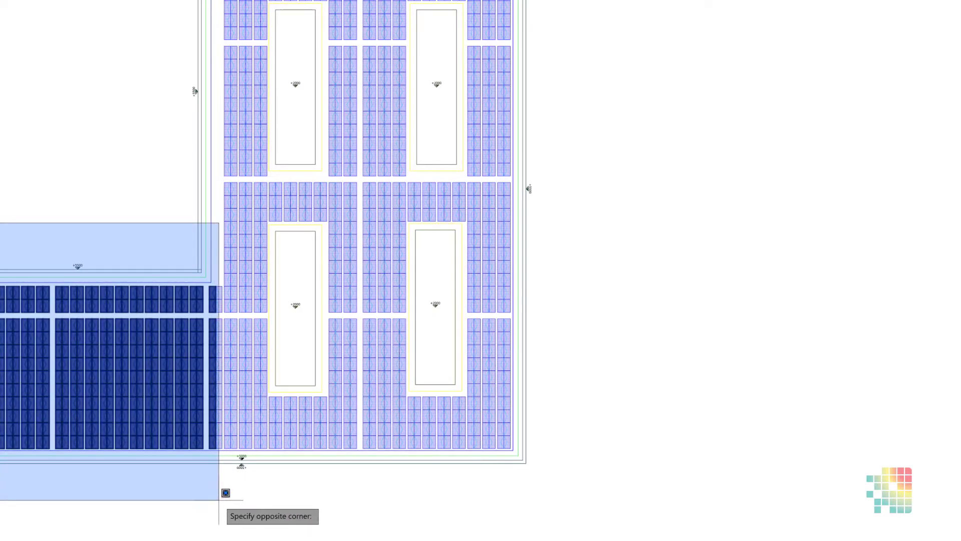
click(228, 496)
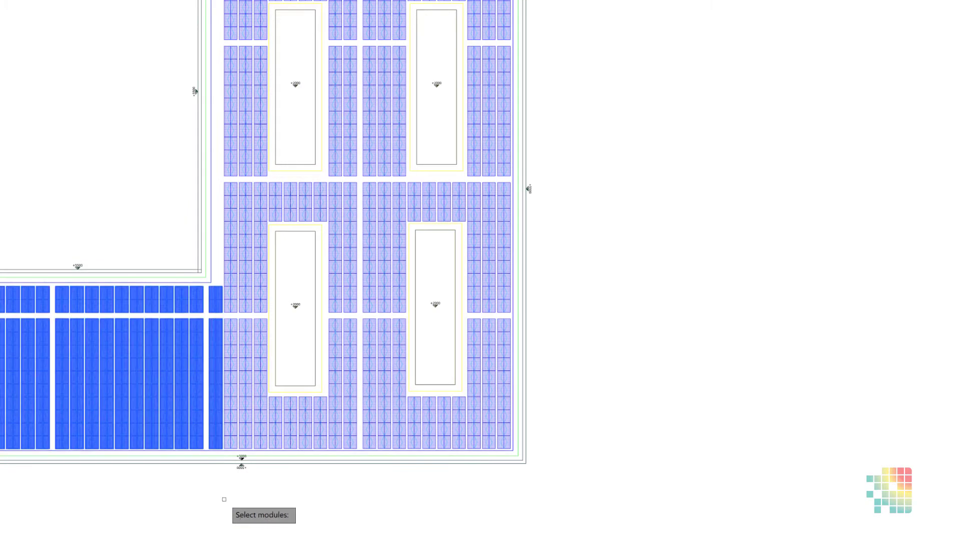
key(Return)
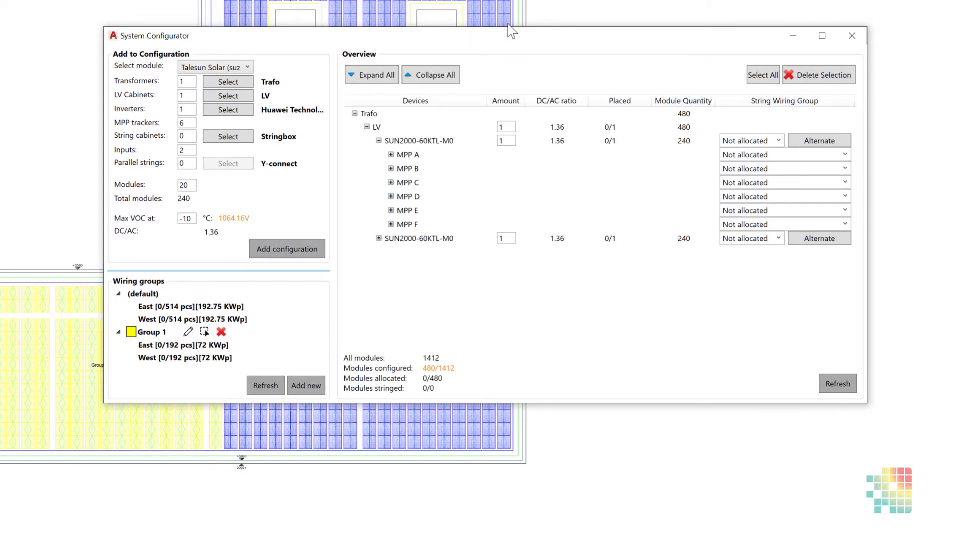
Step: Set up another wiring group named Group, subgrouped by East/West, with a red layer colour
drag(486, 35, 614, 0)
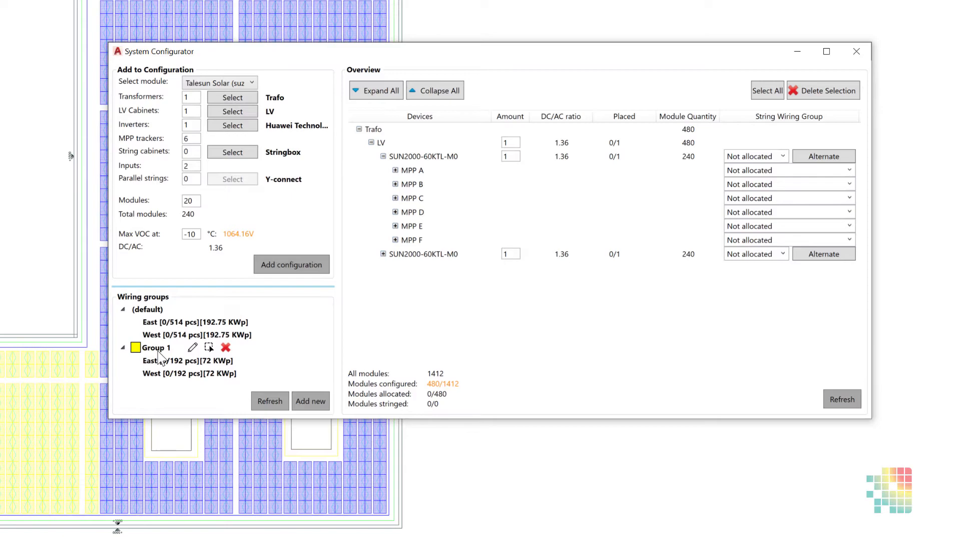
click(303, 401)
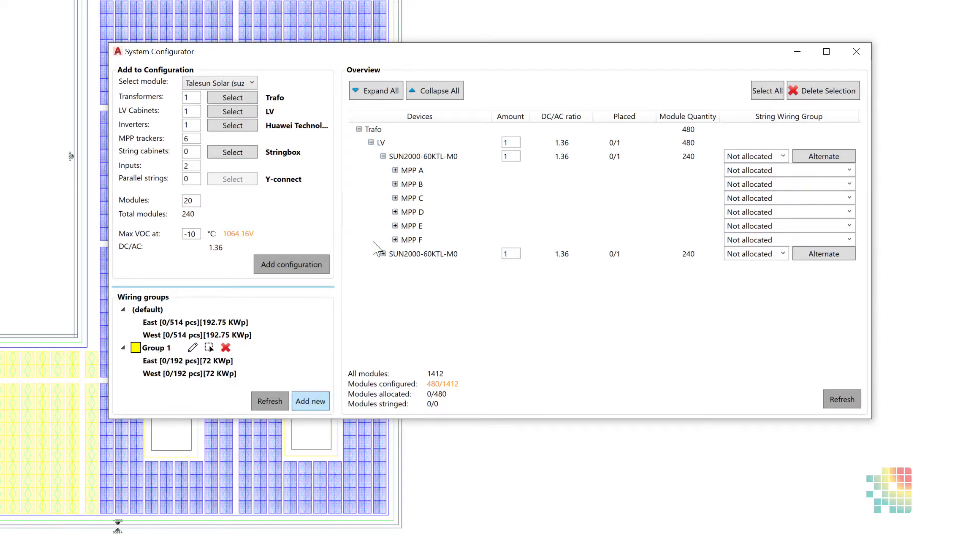
drag(396, 230, 294, 238)
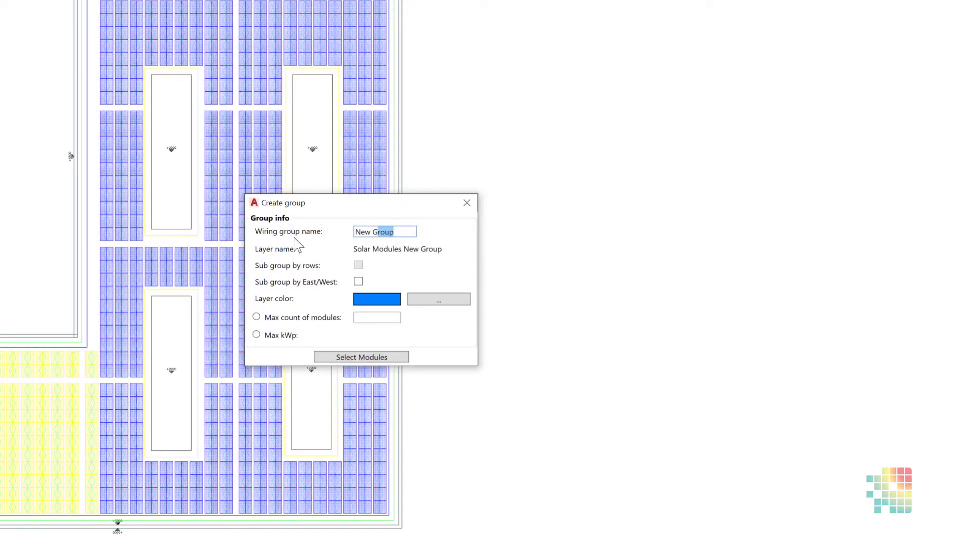
text(Grou)
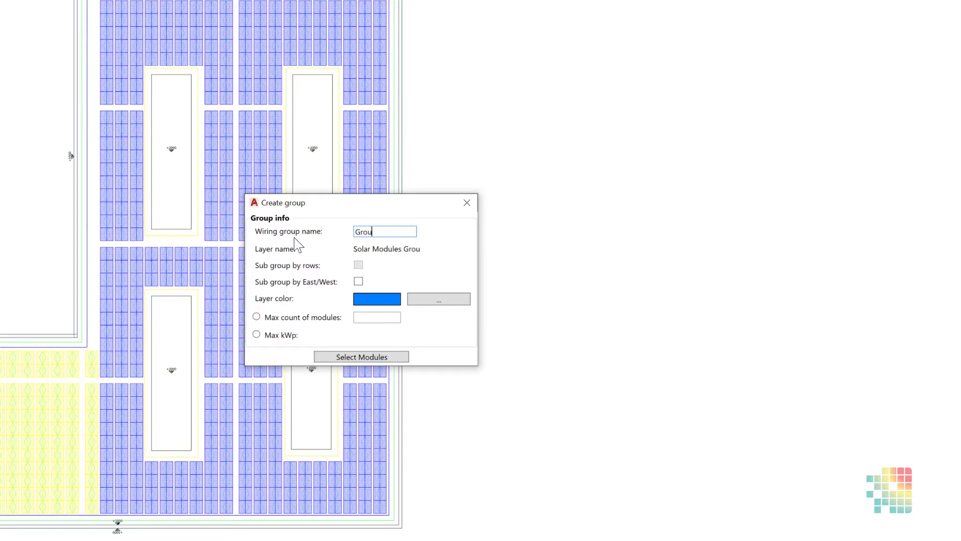
click(359, 282)
click(433, 304)
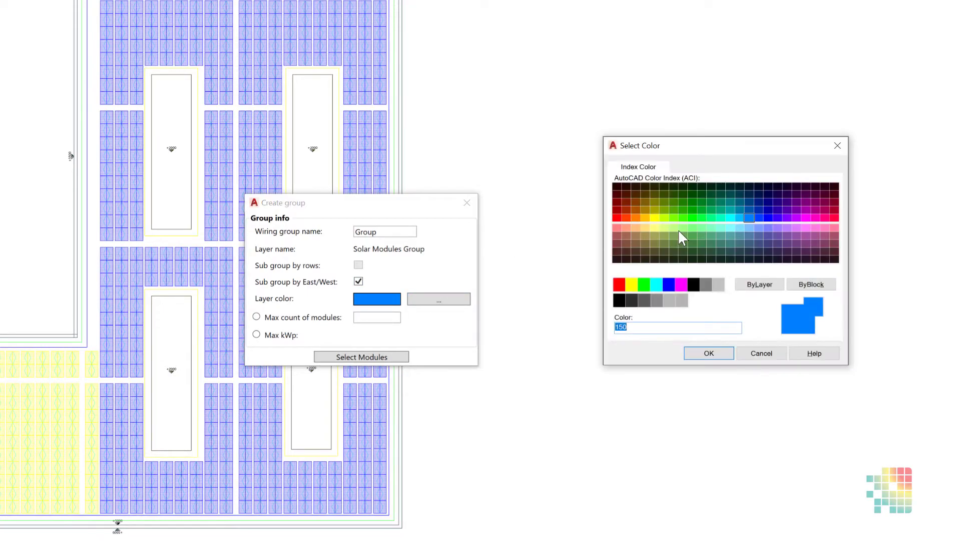
click(617, 217)
click(708, 353)
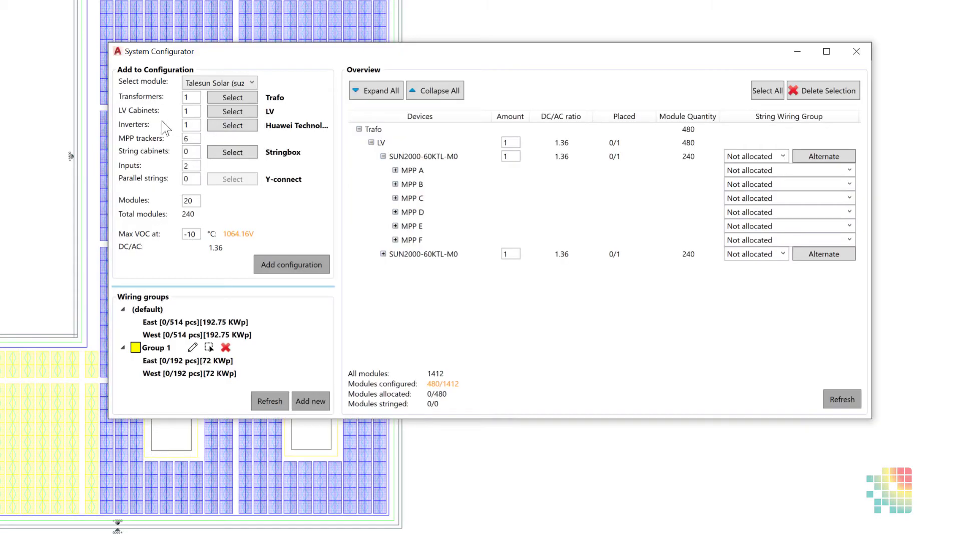
Step: Assign the modules around the two upper skylights, down to the horizontal aisle below them, to the red wiring group
click(101, 66)
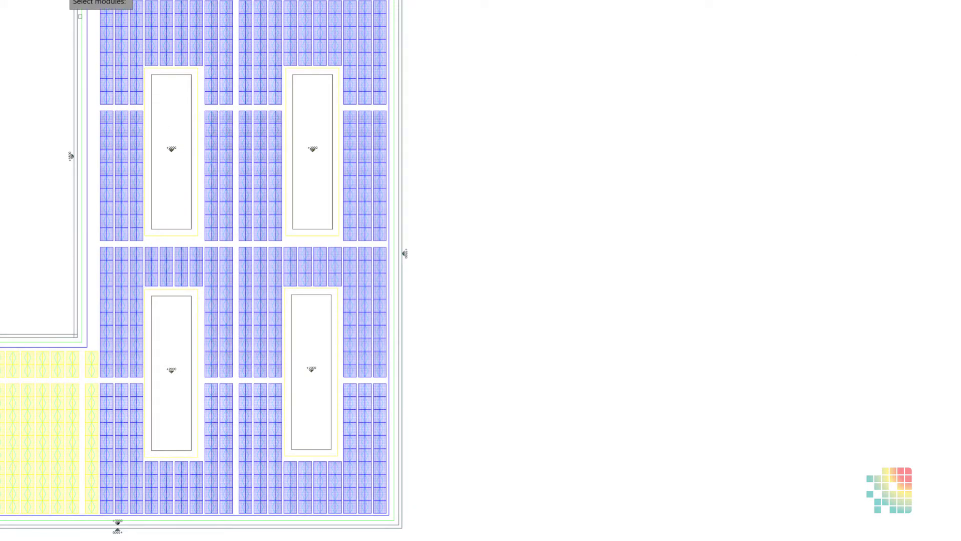
drag(45, 1, 403, 239)
click(425, 254)
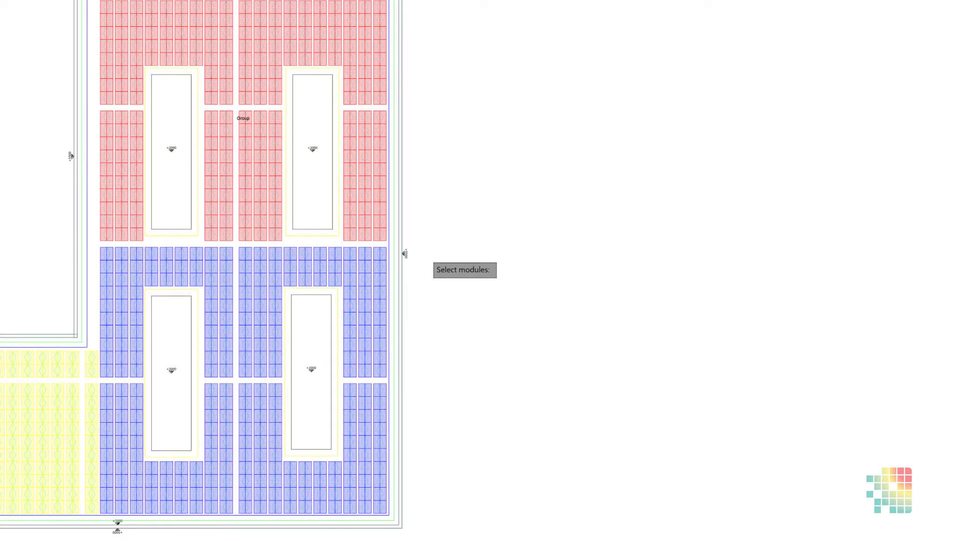
key(Return)
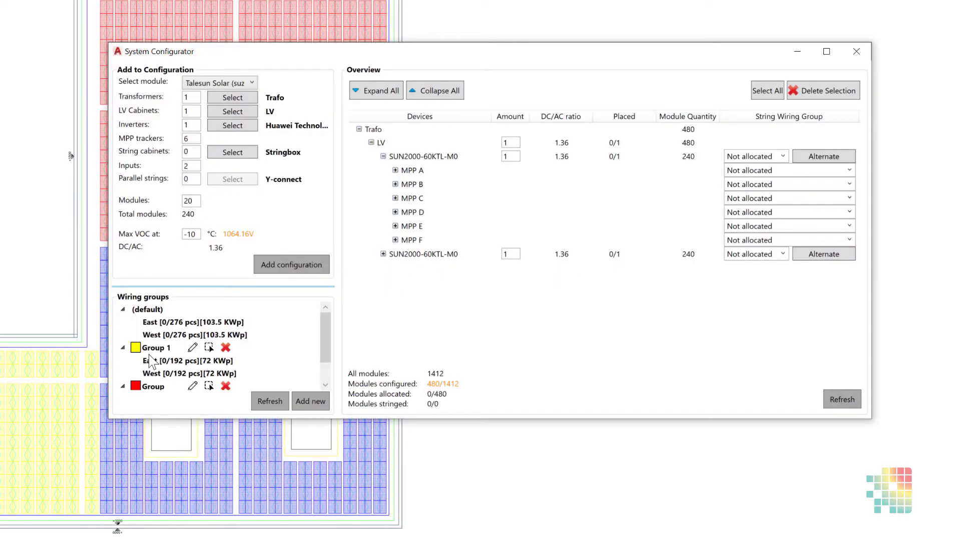
Step: Rename the yellow wiring group Group 1 as Group 4
scroll(136, 364, down, 1)
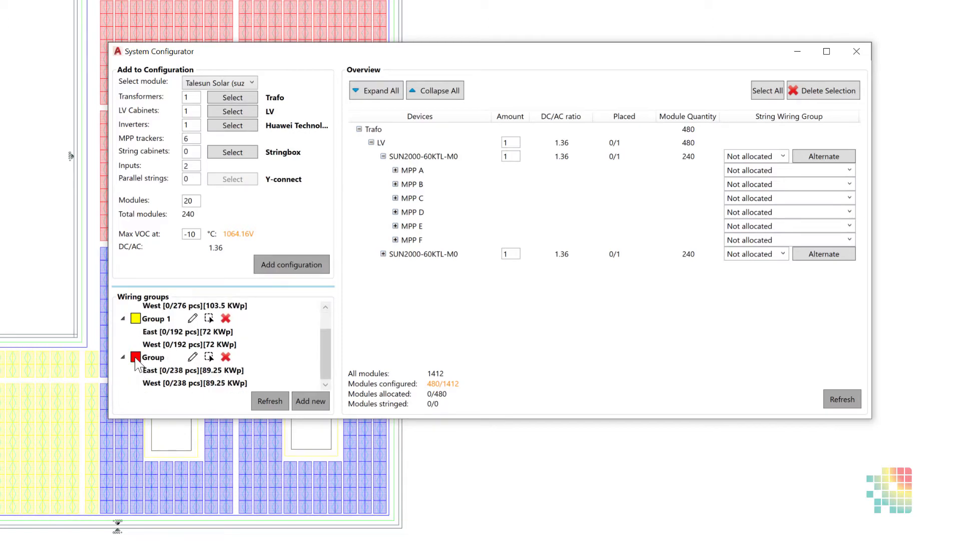
click(126, 320)
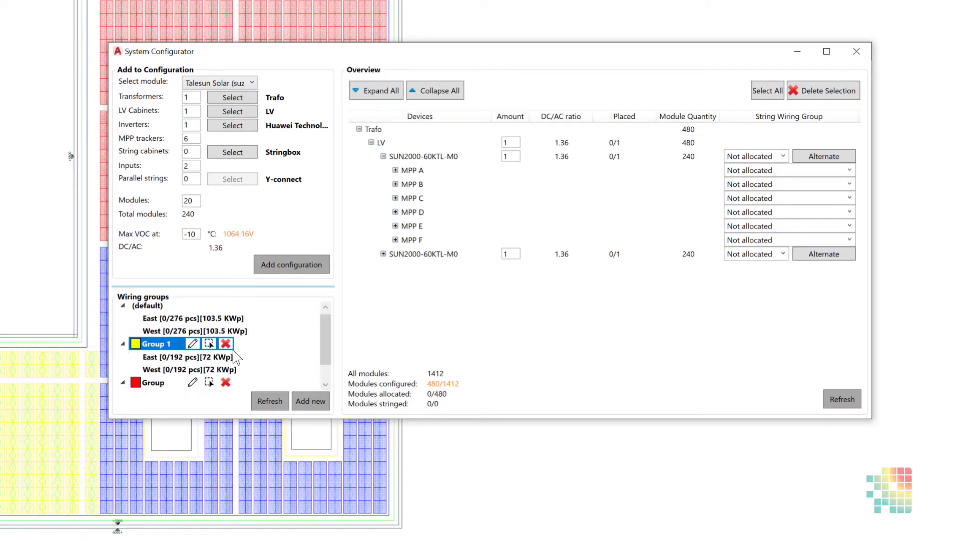
scroll(237, 356, down, 1)
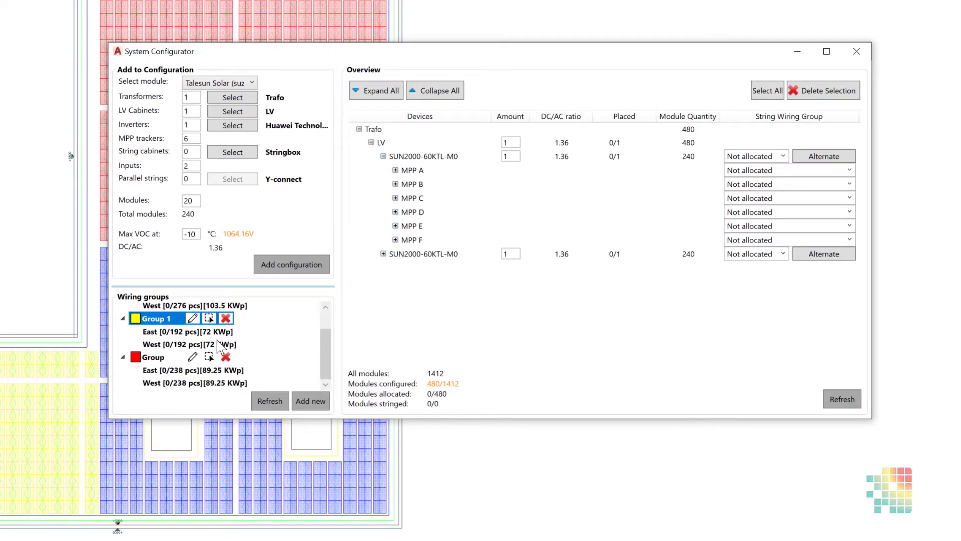
click(193, 319)
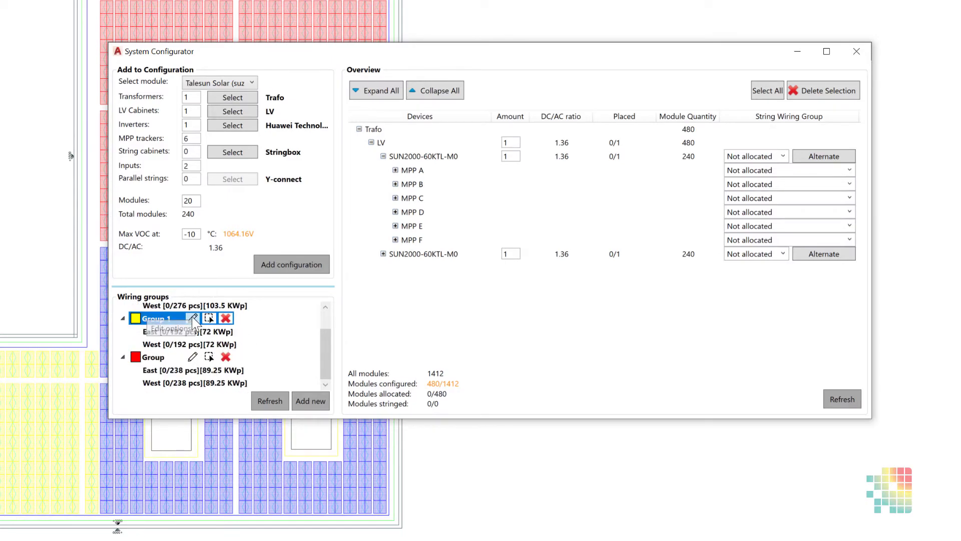
click(392, 253)
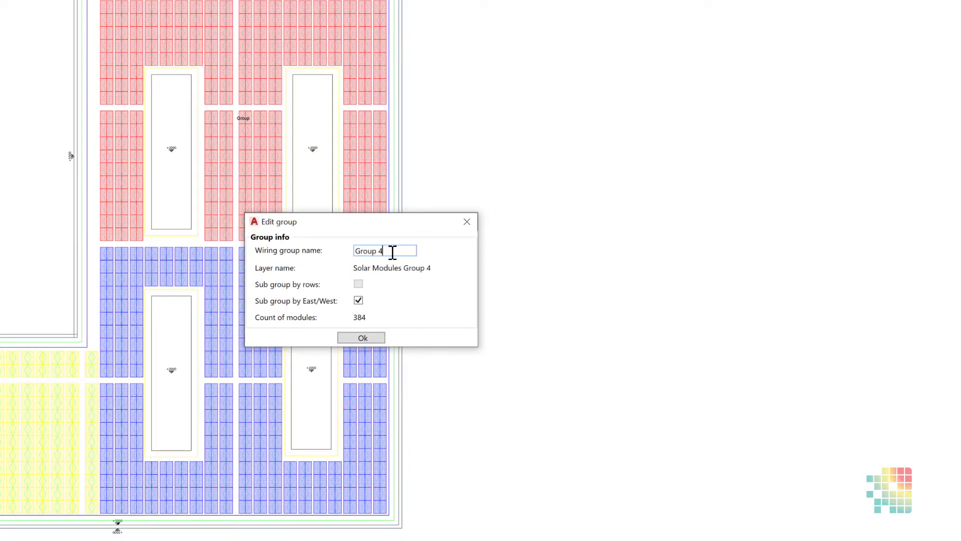
click(361, 337)
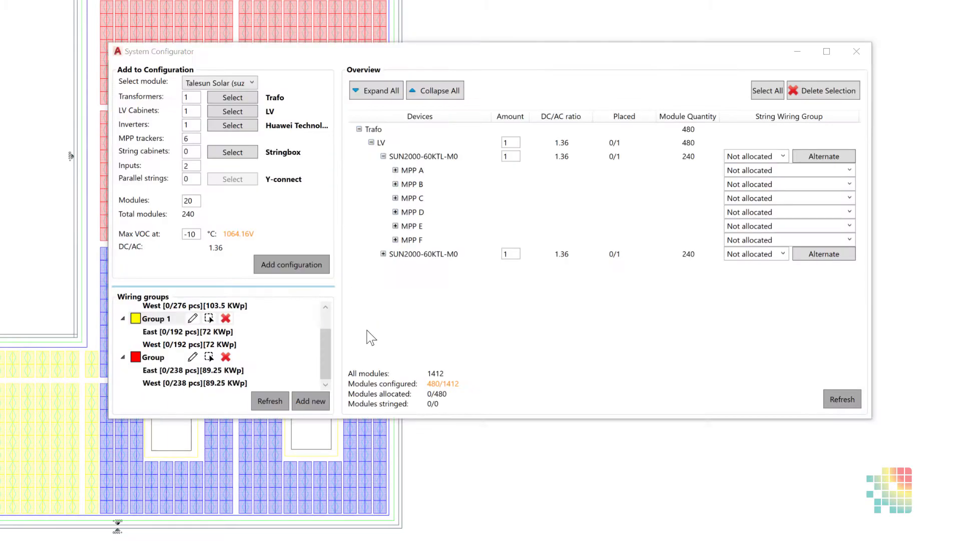
Step: Add the remaining blue modules around the two lower skylights to Group 4, and delete the red wiring group
click(209, 320)
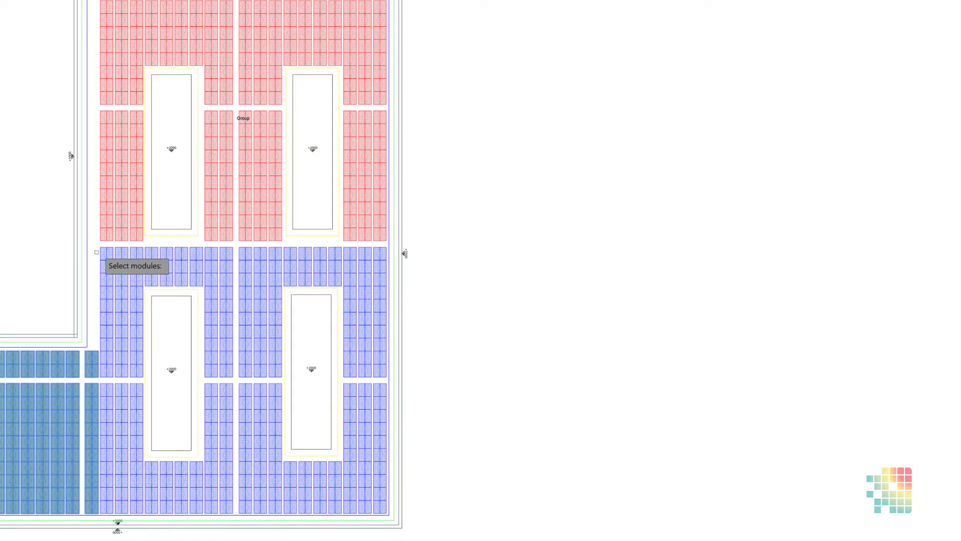
drag(99, 245, 450, 524)
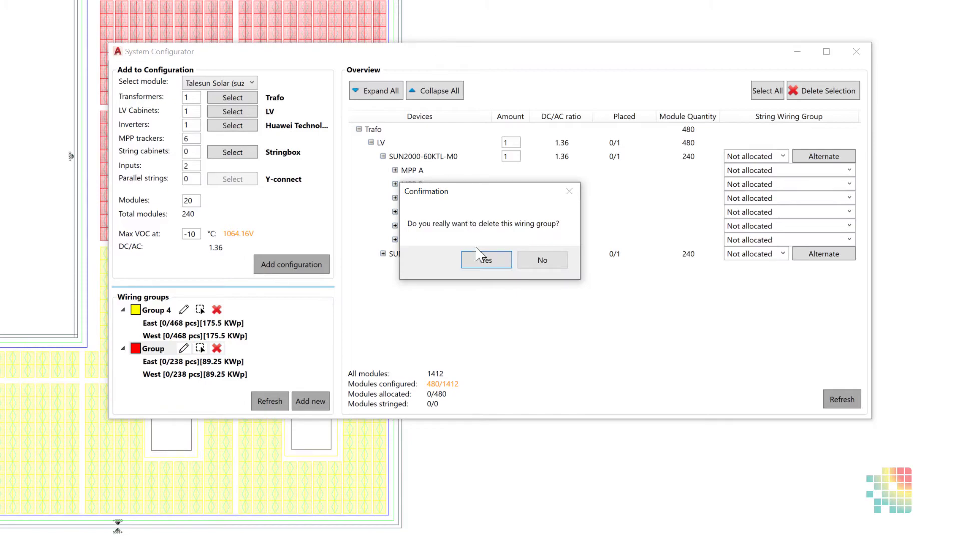
click(476, 261)
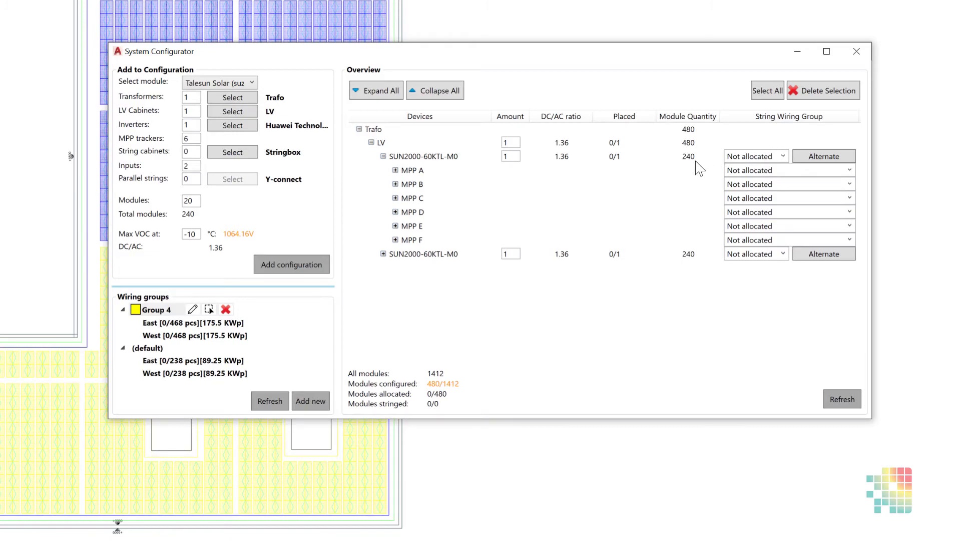
Step: Allocate the first SUN2000-60KTL-M0 inverter and all its MPP trackers to Group 4 East
click(782, 156)
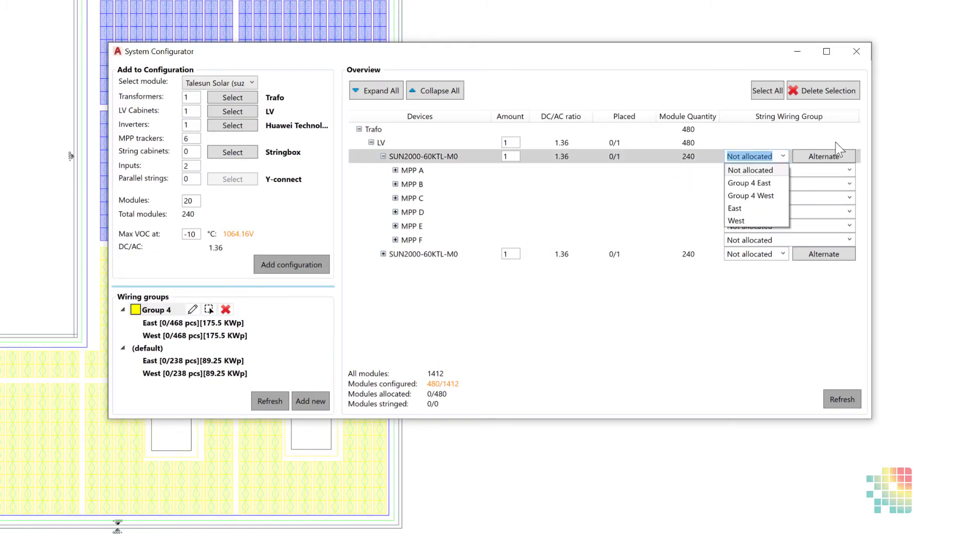
click(754, 184)
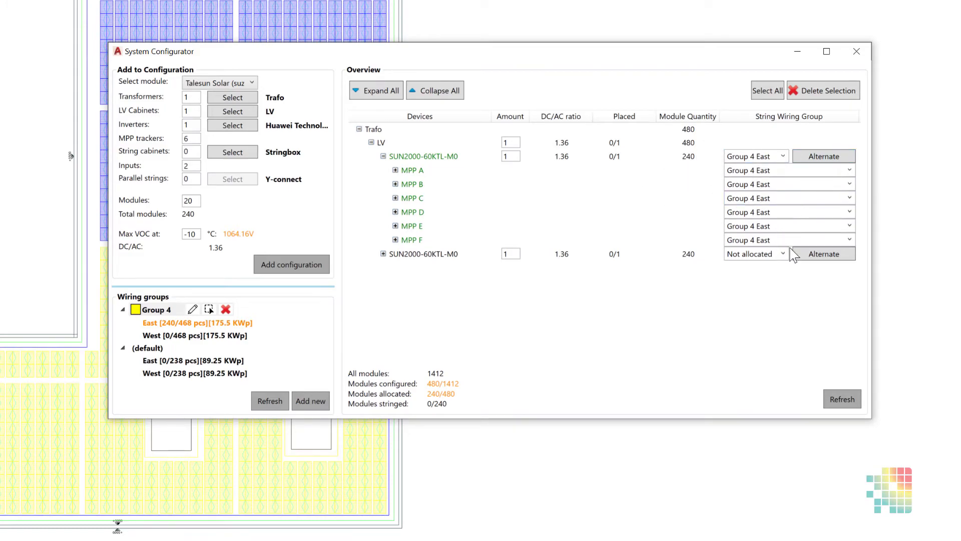
Step: Automatically allocate the two remaining SUN2000-60KTL-M0 inverters to the (default) group, alternating on MPPT level and starting with East
click(824, 255)
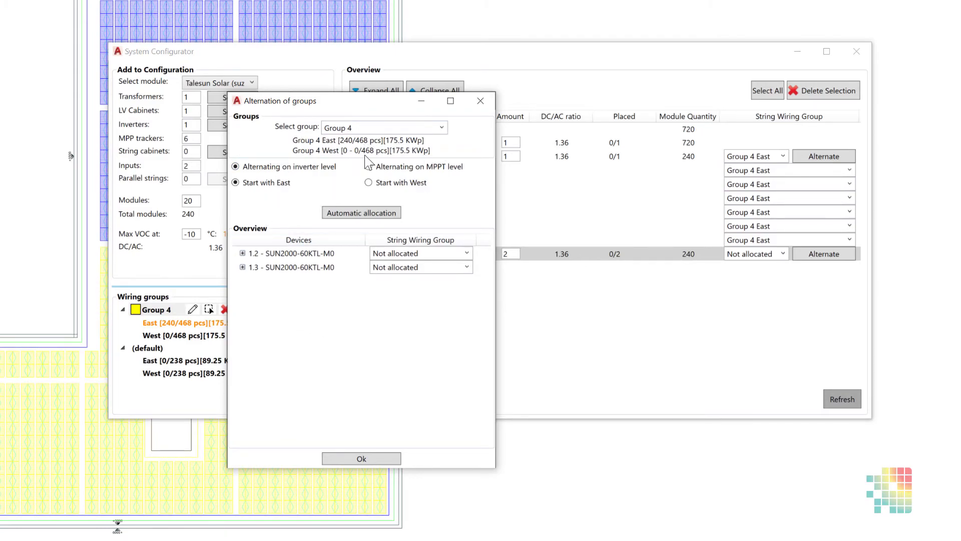
click(442, 128)
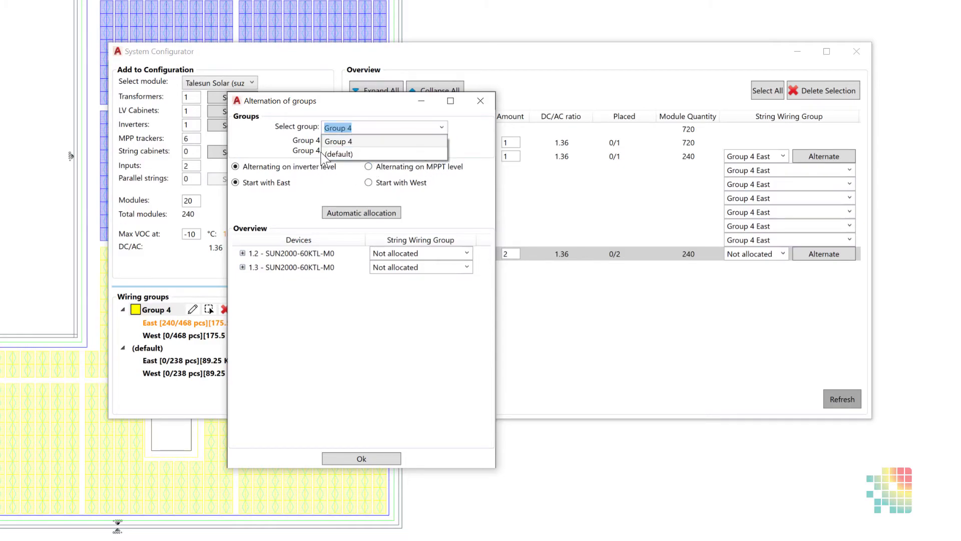
click(353, 154)
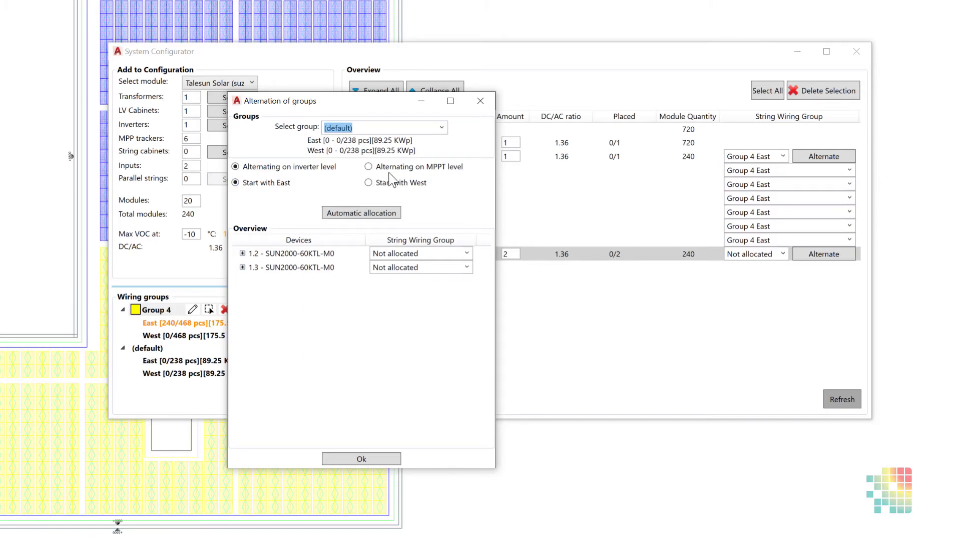
click(376, 168)
click(368, 183)
click(347, 214)
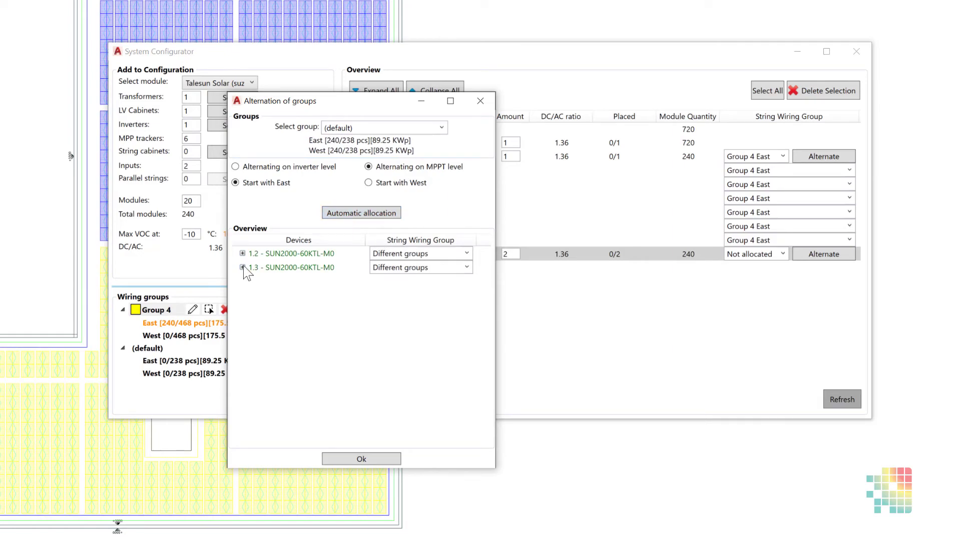
Step: Examine the wiring group of each MPP tracker on inverters 1.2 and 1.3, accept the alternation, and expand the inverter pair in the overview
click(243, 254)
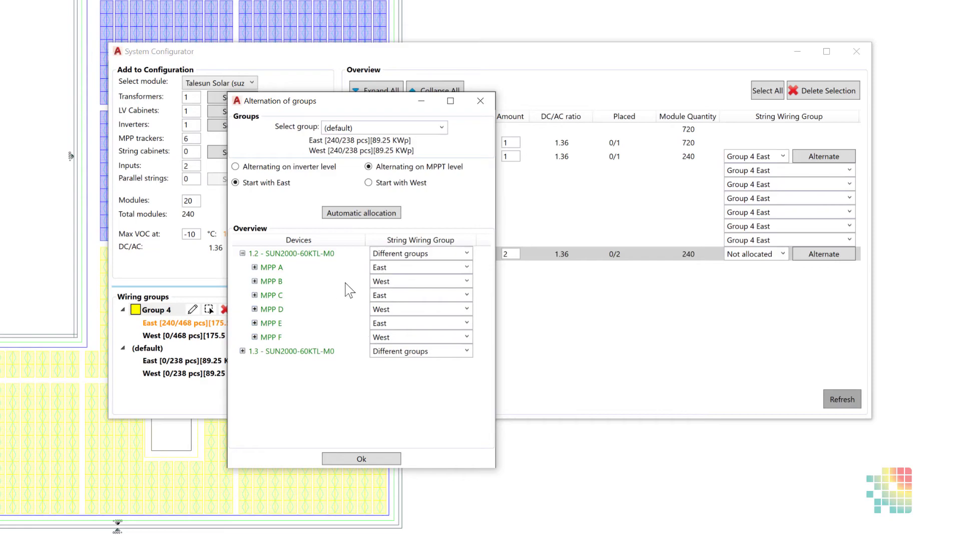
click(242, 351)
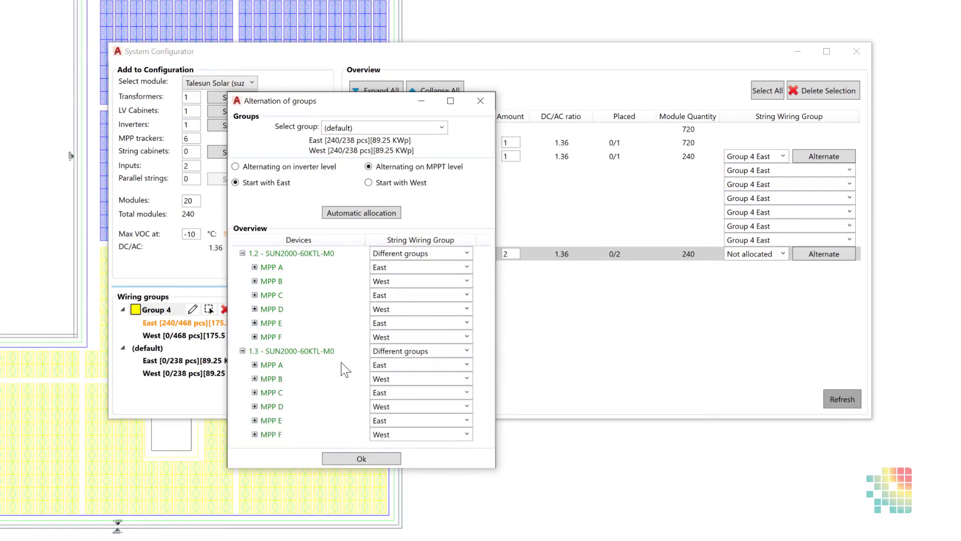
click(242, 254)
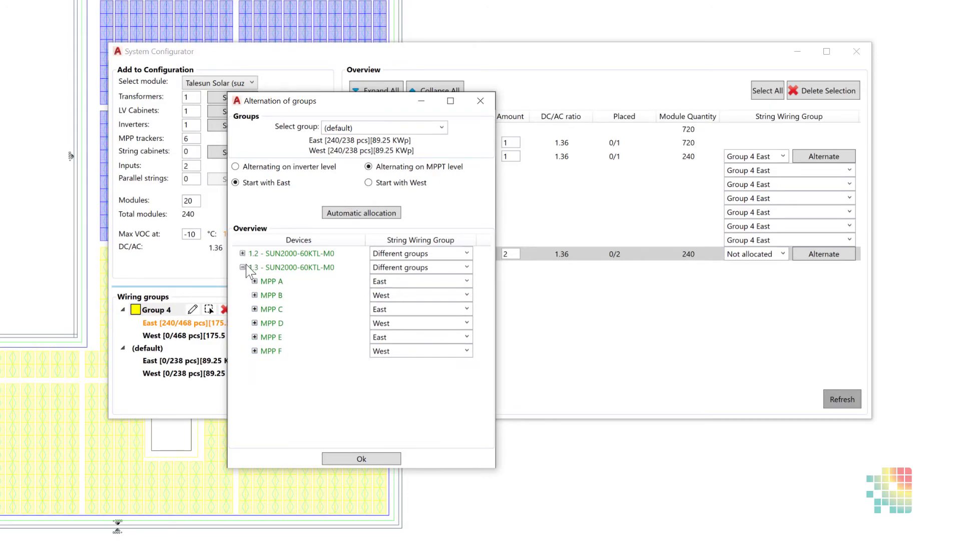
click(243, 267)
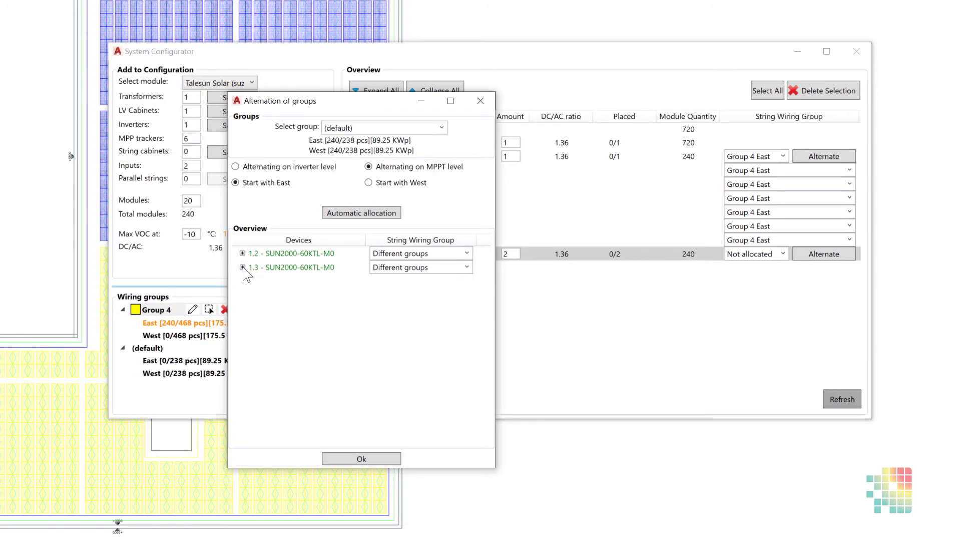
click(243, 268)
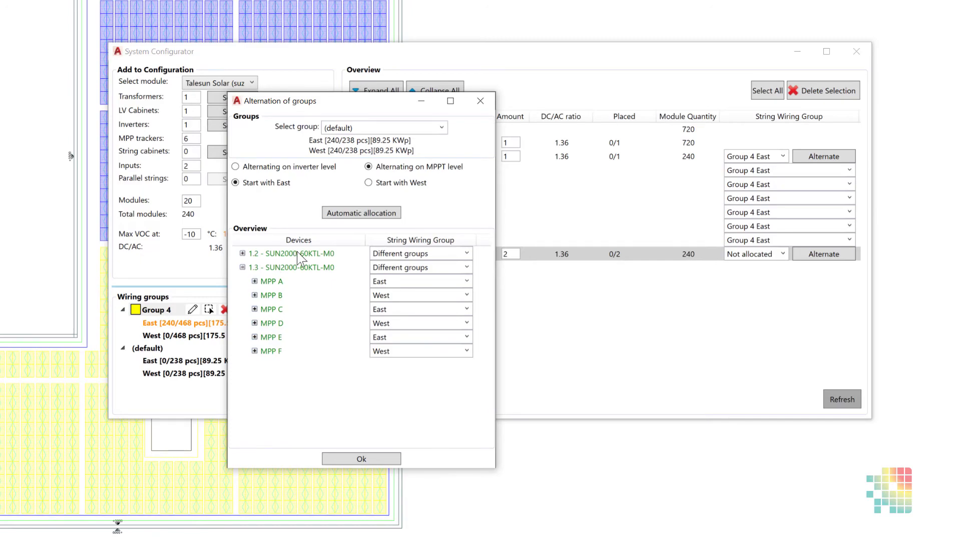
click(335, 458)
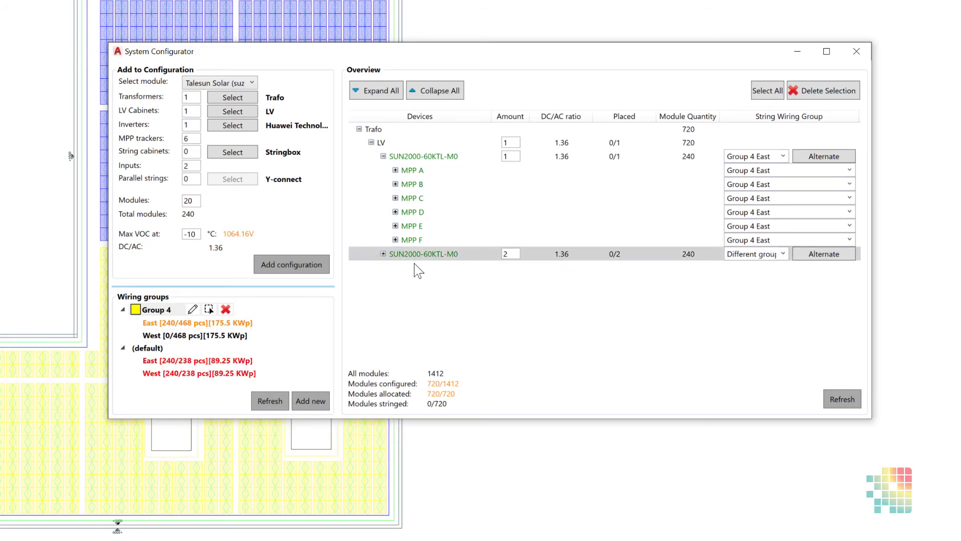
click(383, 253)
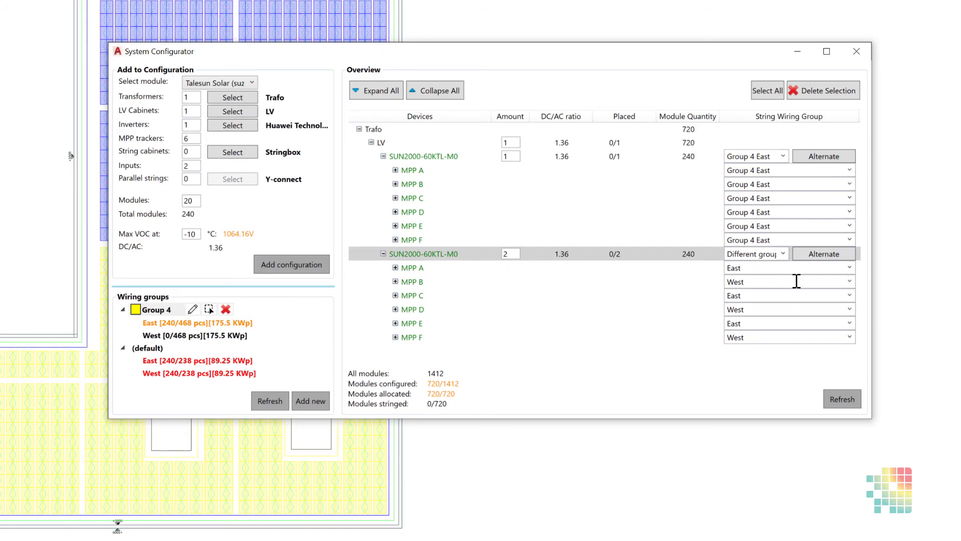
Step: Allocate the pair of SUN2000-60KTL-M0 inverters to the default group's East side, and switch the pair to West
click(784, 253)
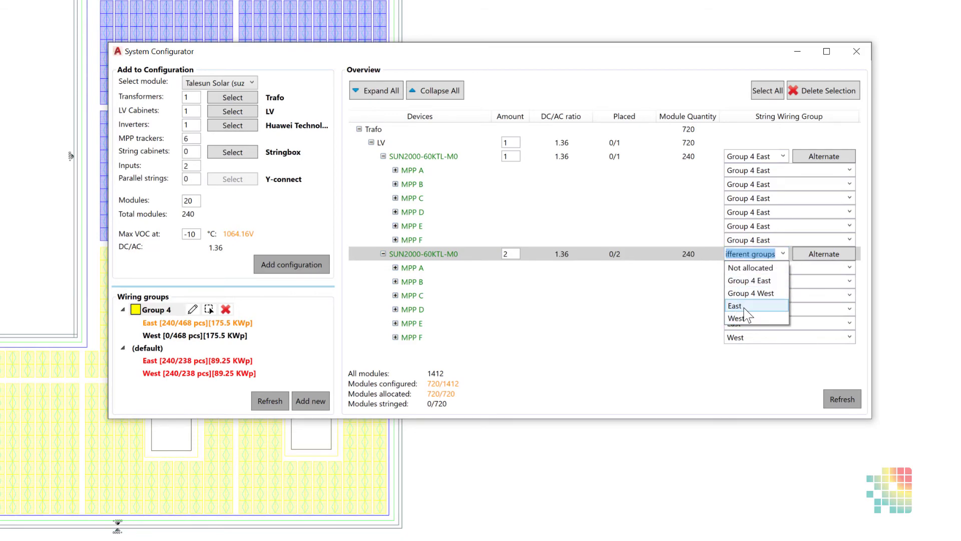
click(702, 313)
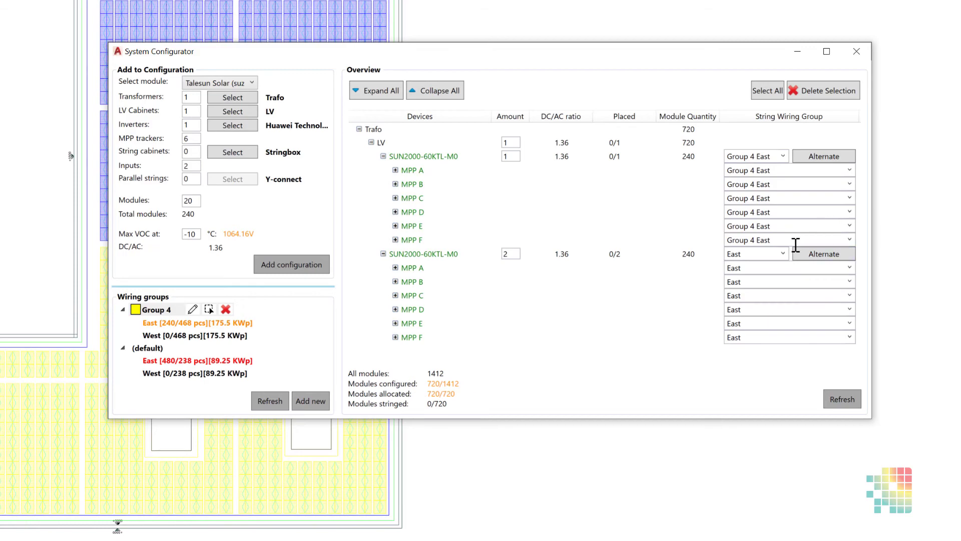
click(783, 254)
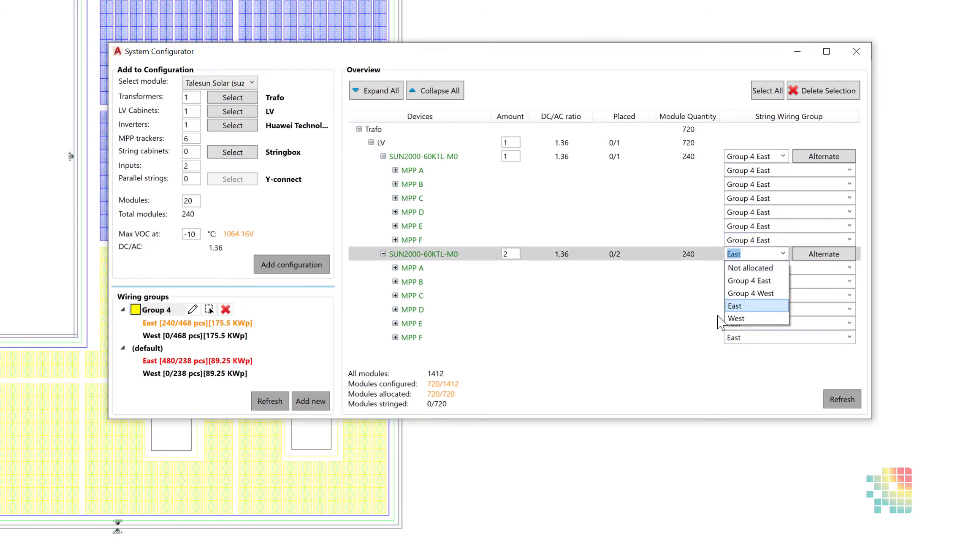
click(739, 318)
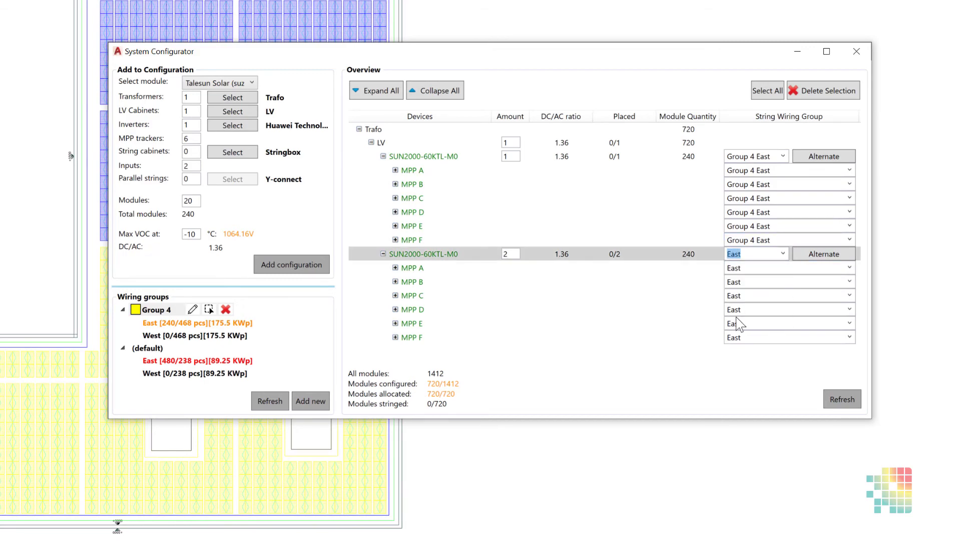
Step: Reset the inverter pair's string wiring group to Not allocated, and allocate the pair to the default group's East side
click(784, 255)
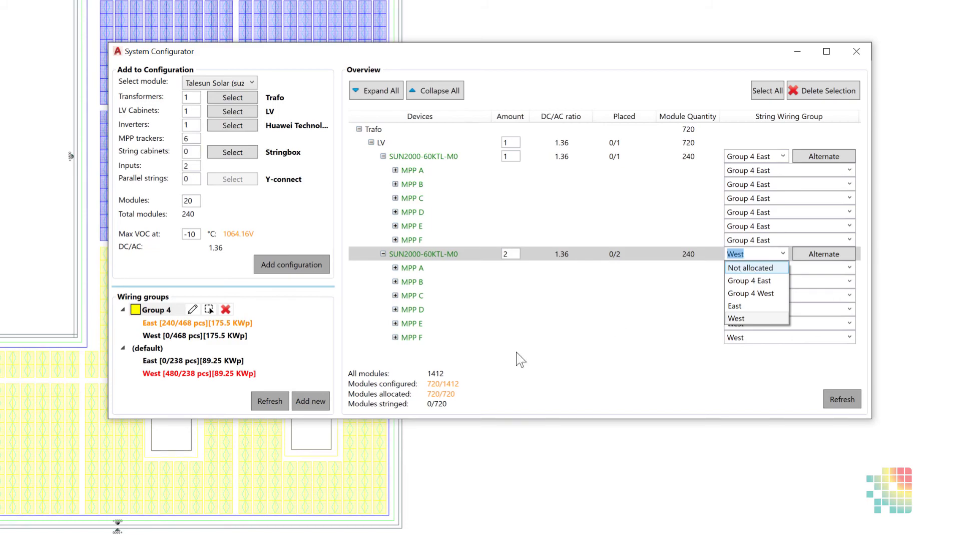
click(498, 262)
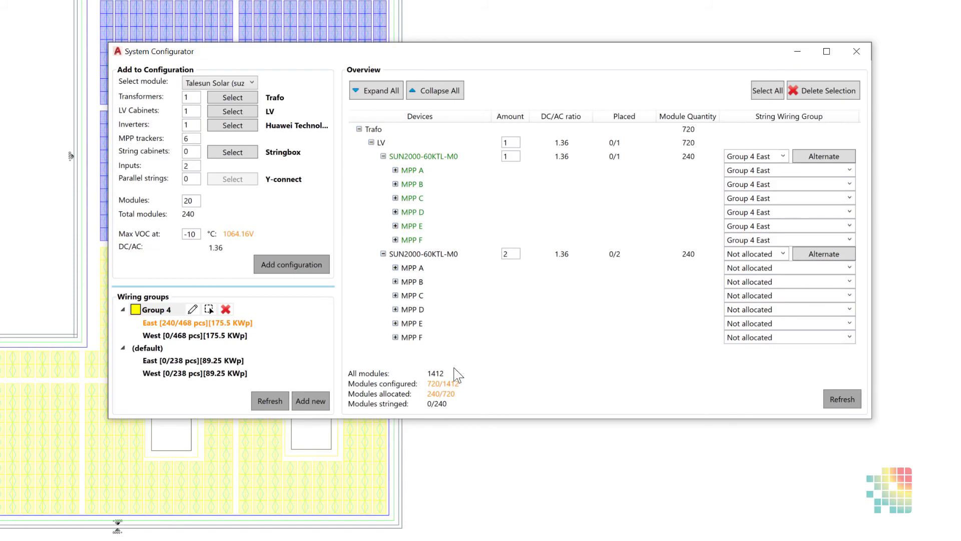
click(787, 257)
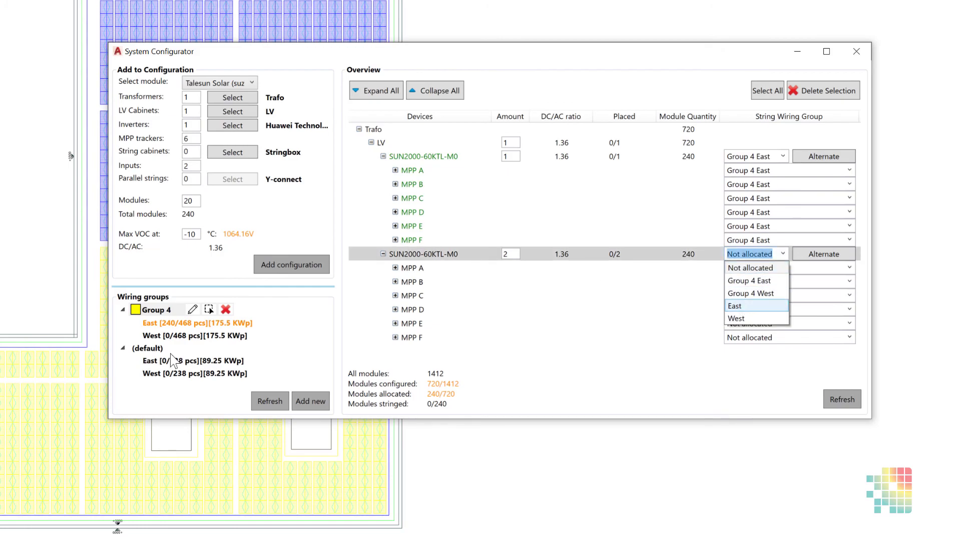
key(Return)
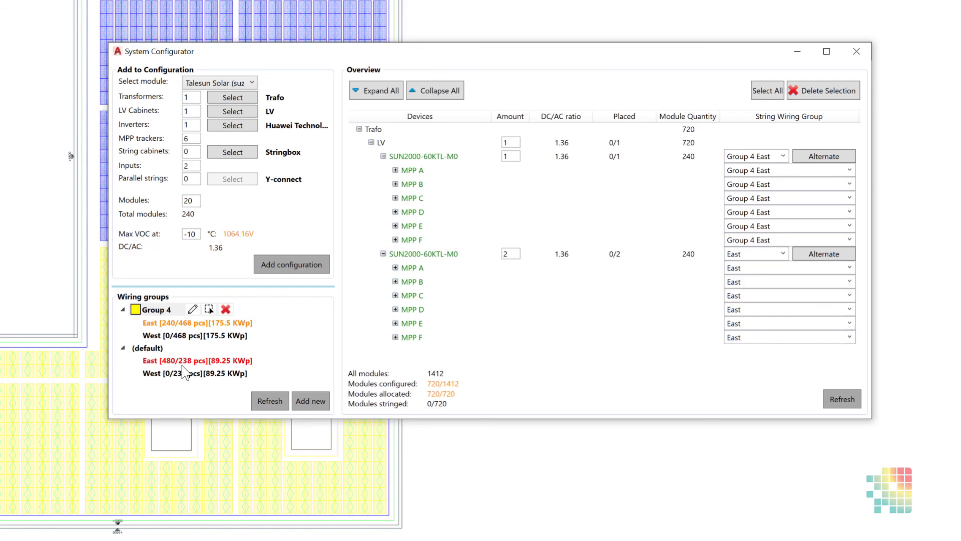